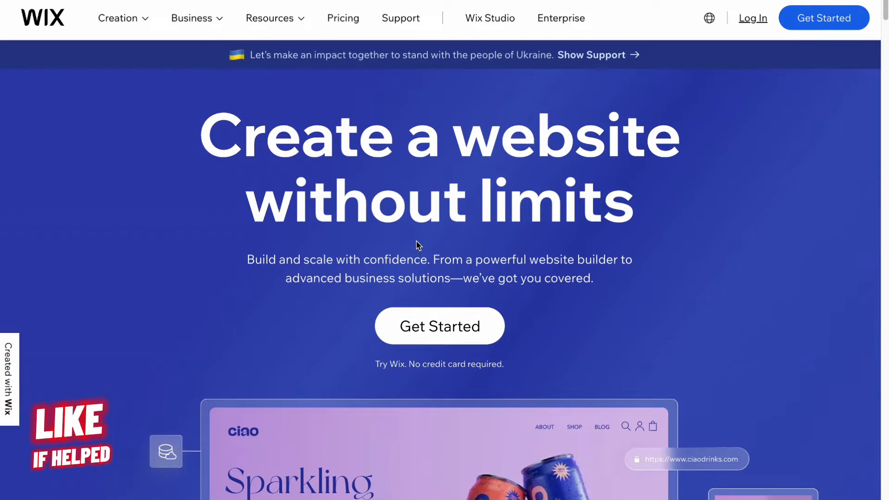
# Step: Start creating a new website from the My Sites dashboard
pyautogui.click(458, 328)
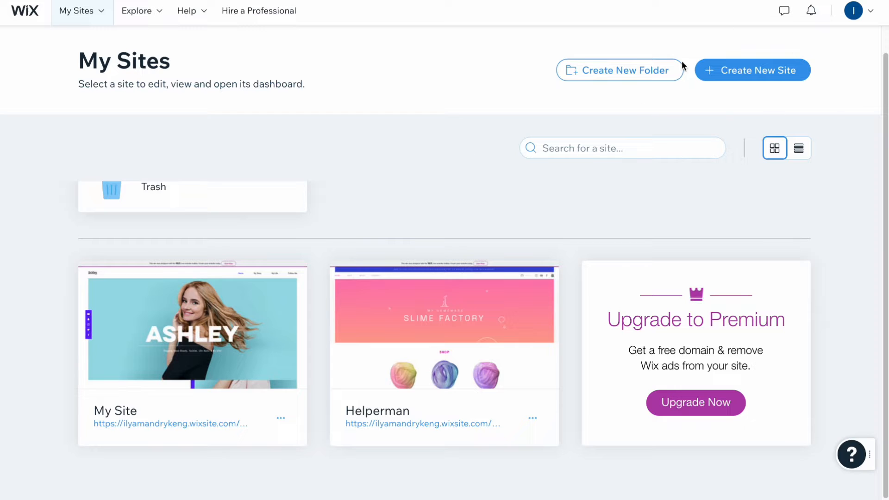
pyautogui.click(766, 80)
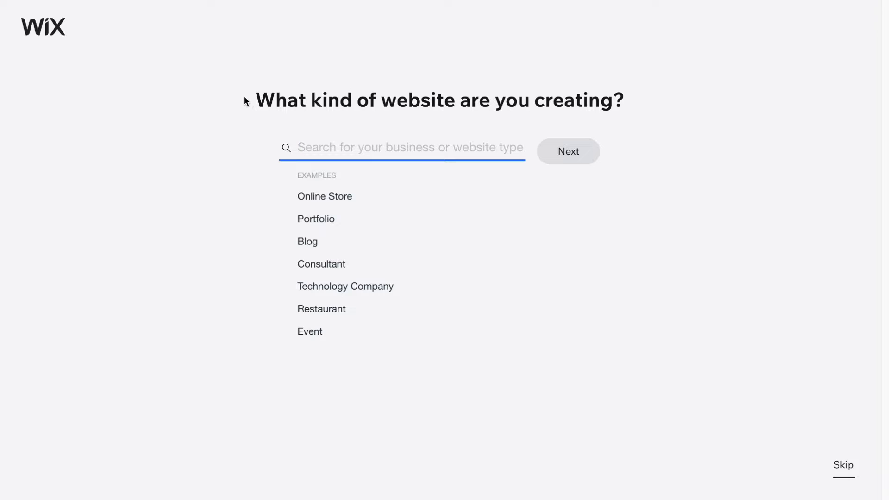
pyautogui.moveTo(245, 96); pyautogui.dragTo(699, 106)
pyautogui.click(701, 109)
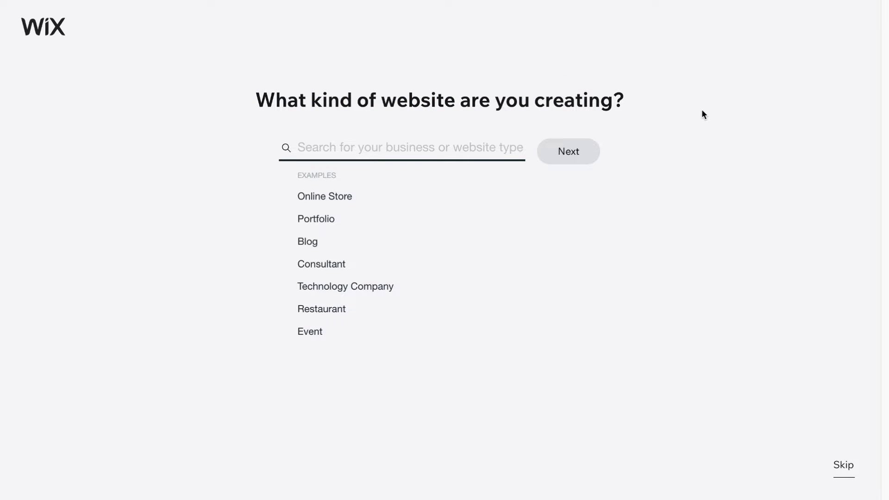
# Step: Skip the site-type, name and feature questions and choose to begin with a template
pyautogui.click(847, 468)
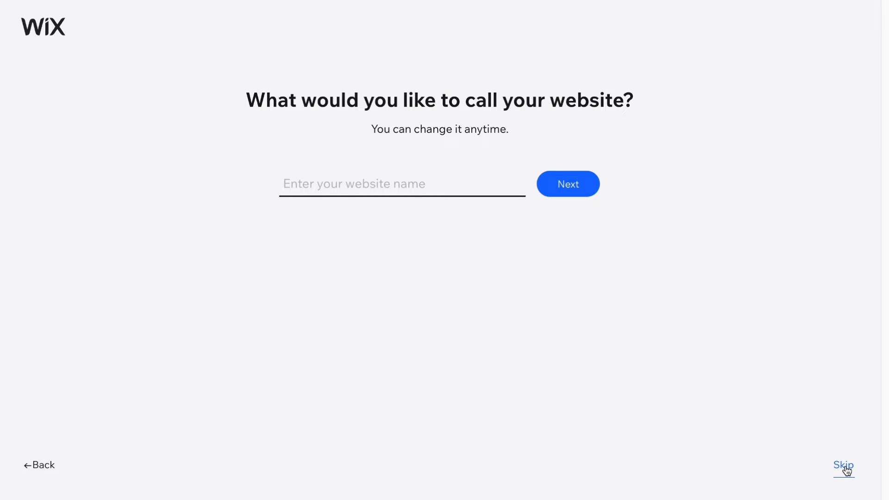
pyautogui.click(846, 471)
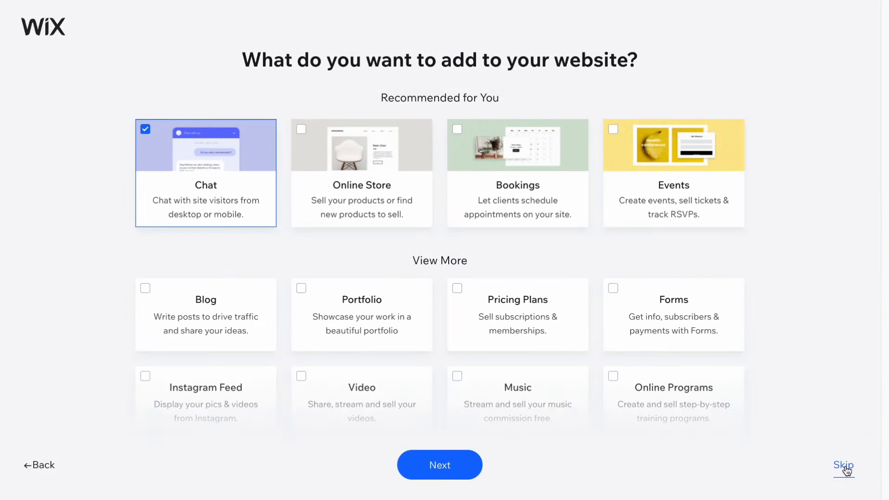
pyautogui.click(847, 469)
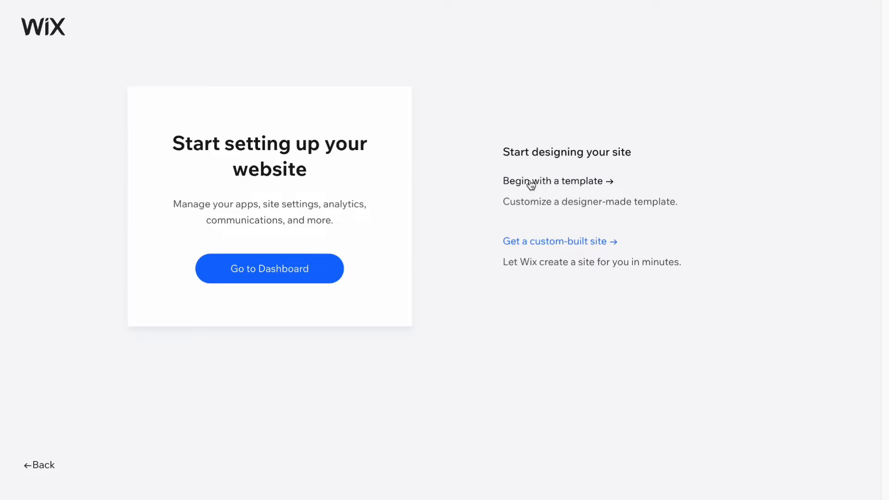
pyautogui.click(569, 193)
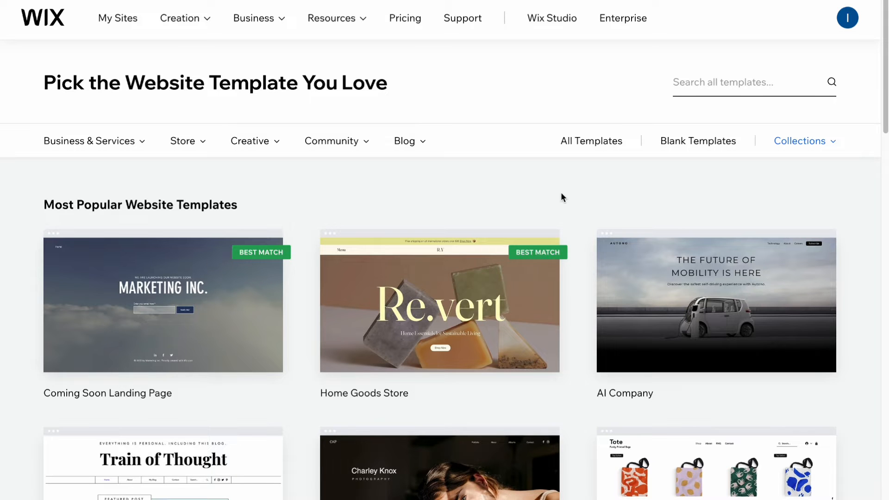
# Step: Browse the template gallery and open the Health templates under Business & Services
pyautogui.scroll(-15, 564, 190)
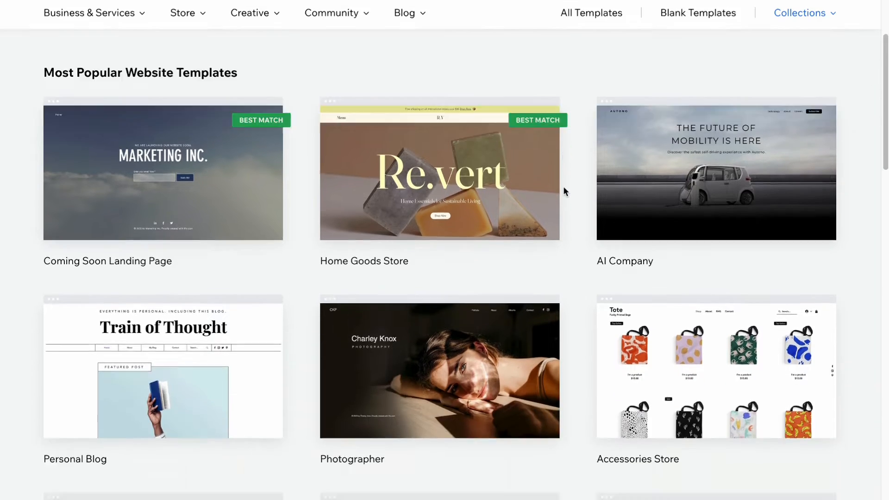
pyautogui.scroll(-1, 563, 187)
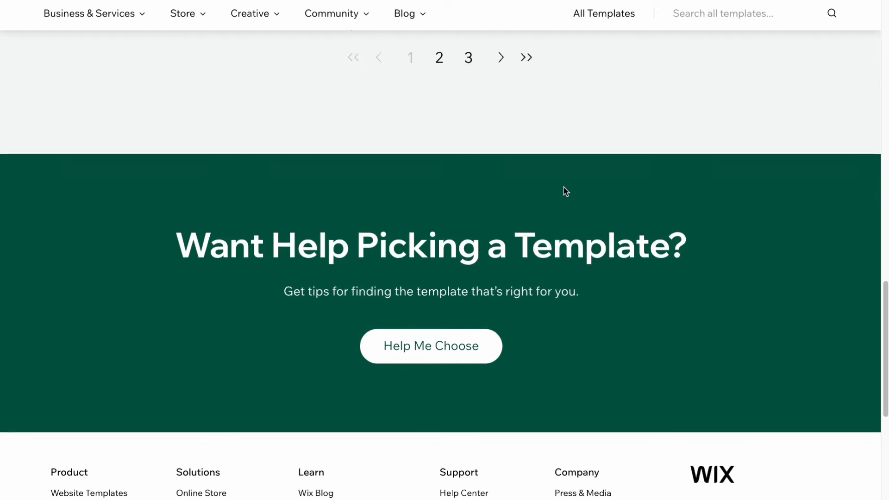
pyautogui.scroll(18, 564, 187)
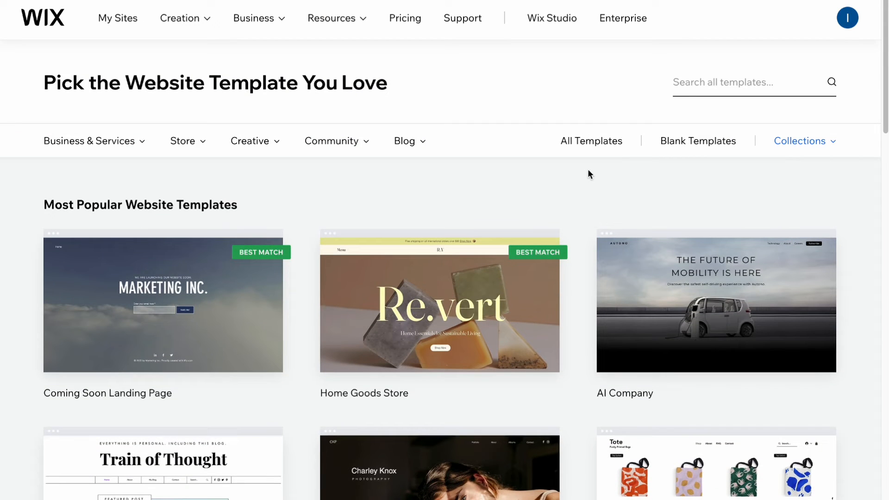
pyautogui.moveTo(139, 146)
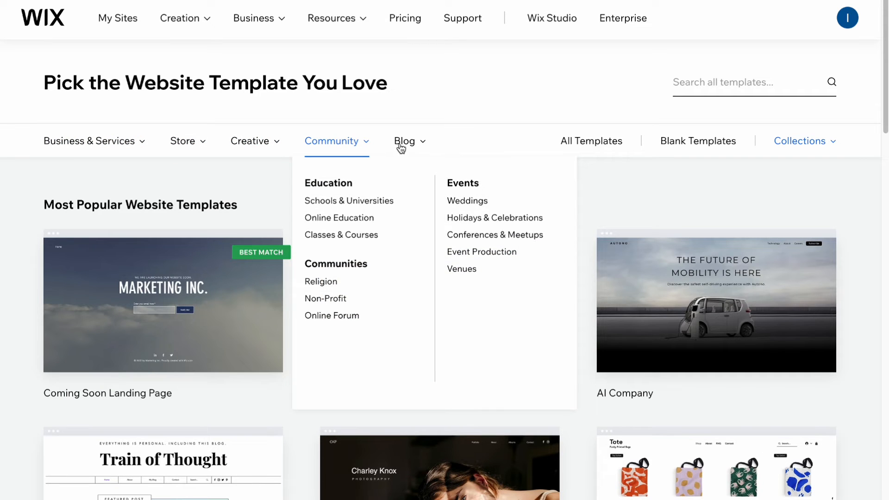
pyautogui.moveTo(402, 149)
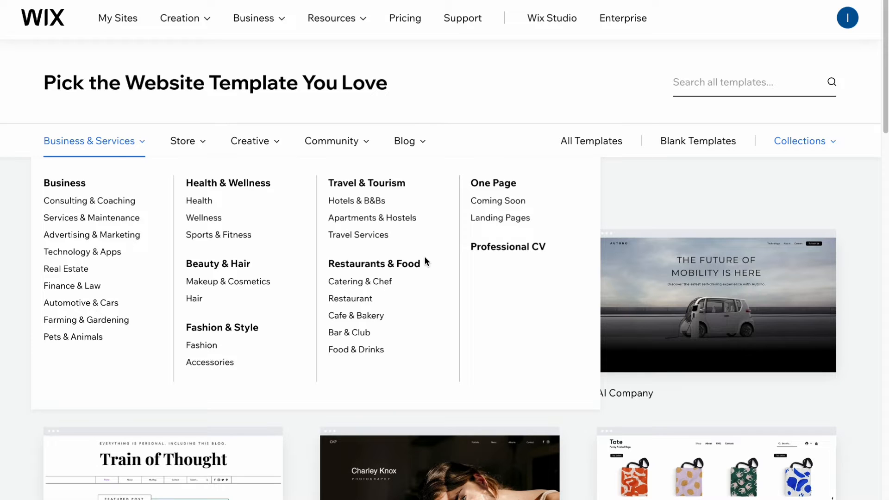
pyautogui.click(204, 202)
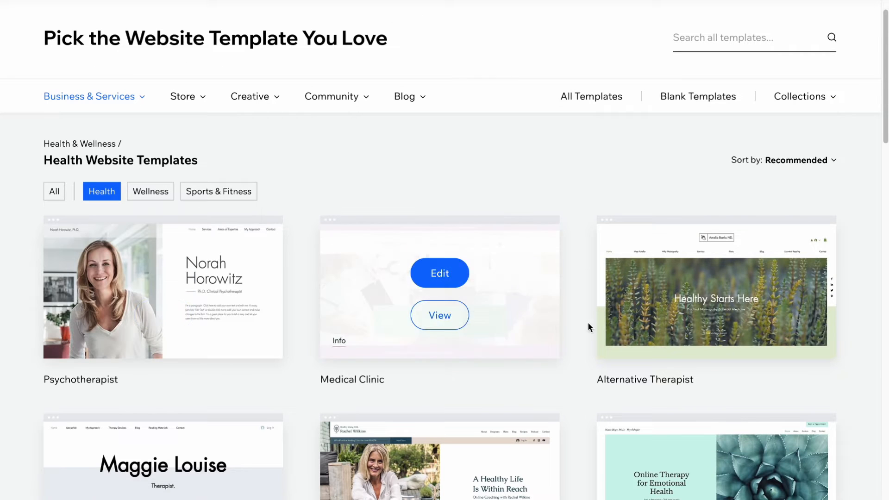
# Step: Preview the Psychotherapist template and scroll through its whole page
pyautogui.scroll(-5, 336, 171)
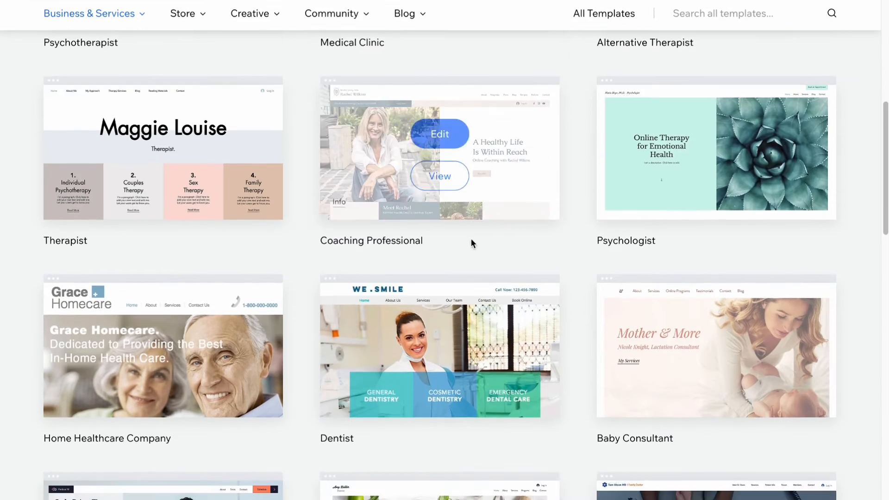
pyautogui.scroll(-9, 627, 342)
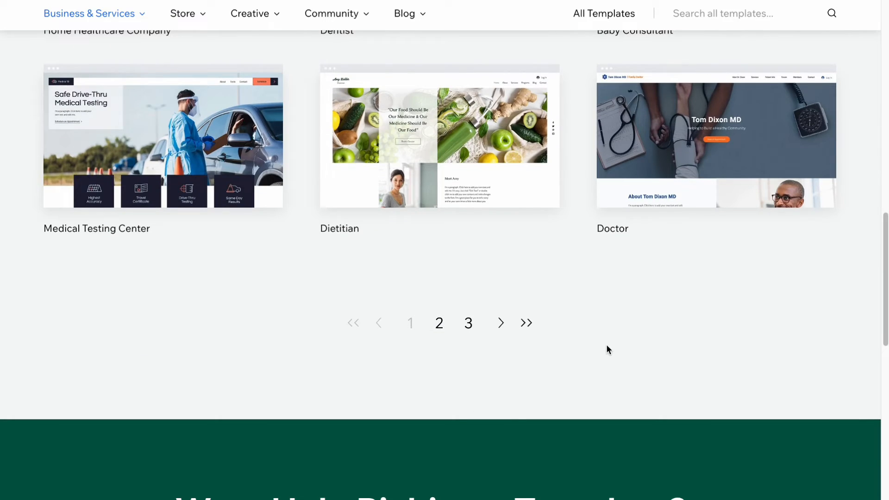
pyautogui.scroll(15, 551, 334)
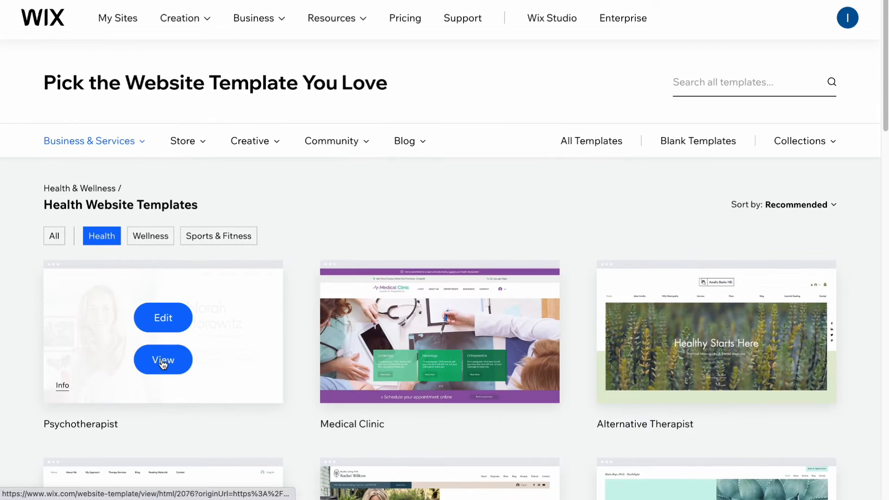
pyautogui.click(163, 363)
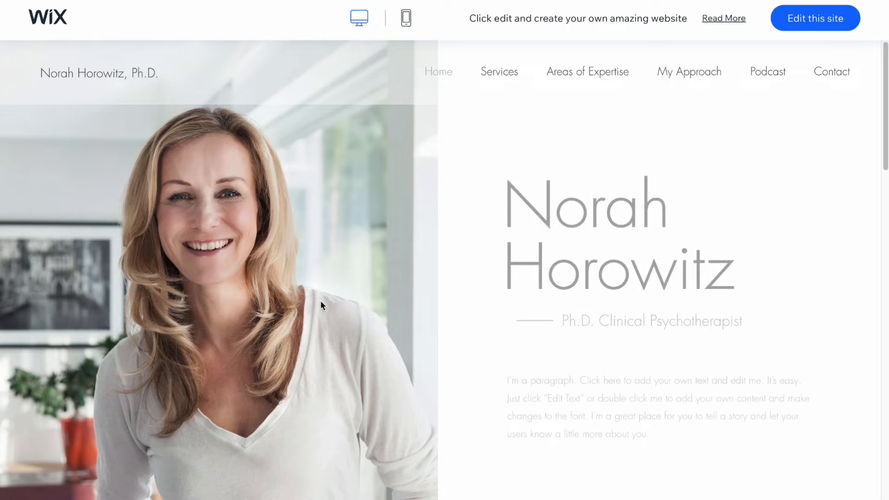
pyautogui.scroll(-10, 303, 313)
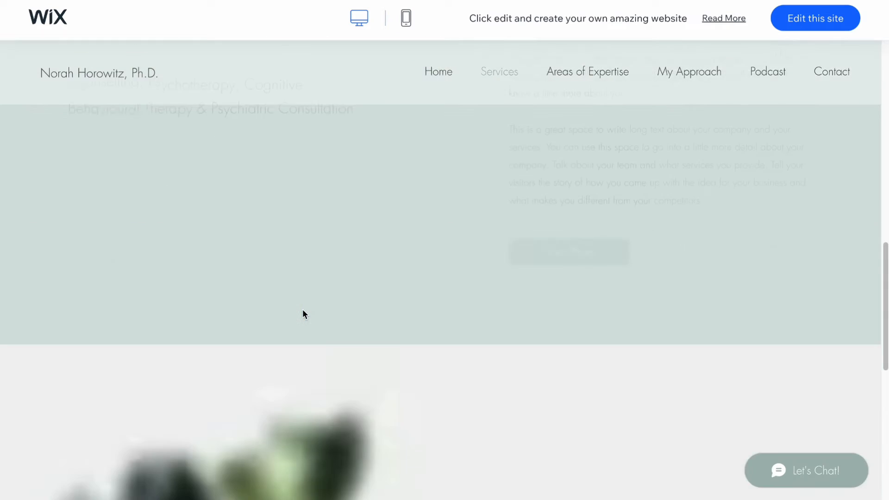
pyautogui.scroll(-10, 303, 312)
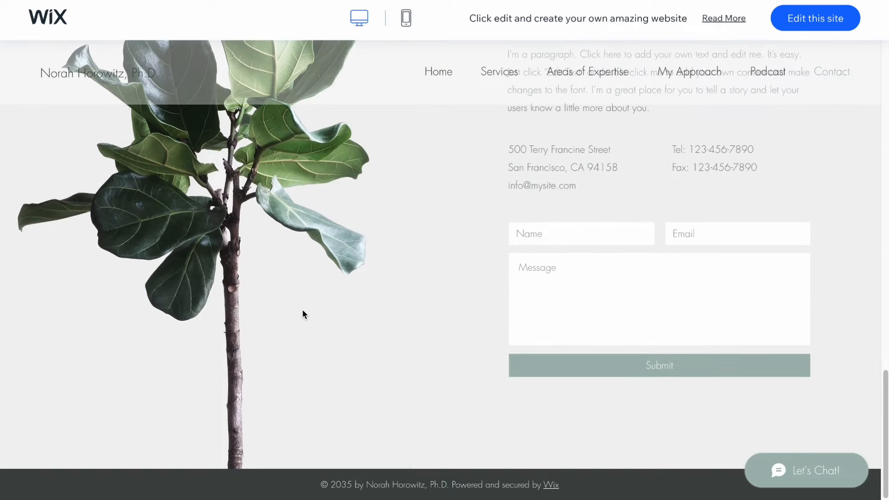
pyautogui.scroll(20, 302, 310)
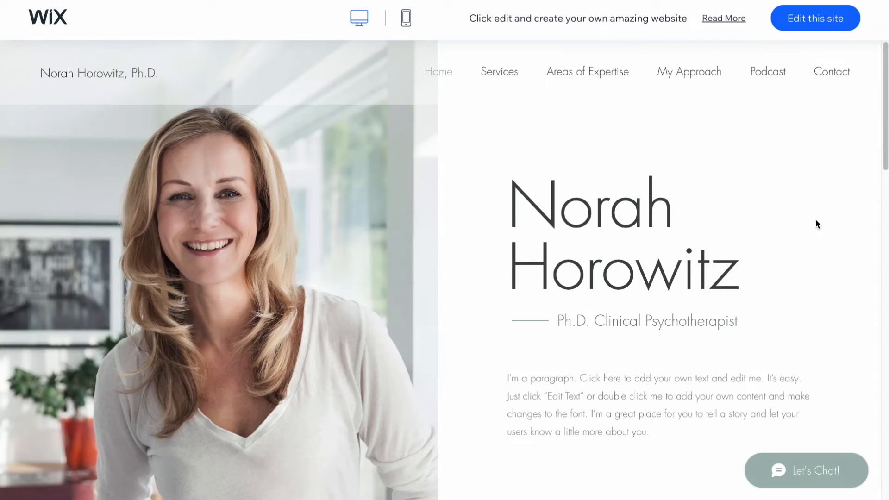
pyautogui.scroll(-15, 522, 79)
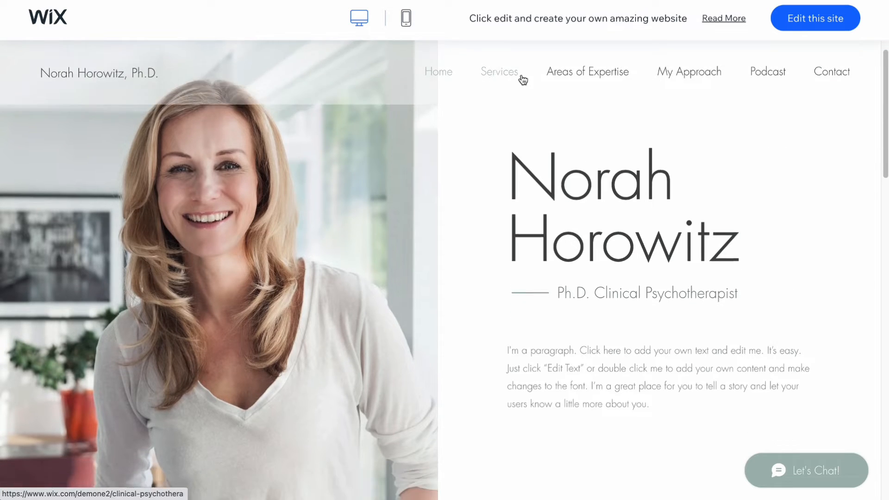
pyautogui.scroll(-8, 620, 182)
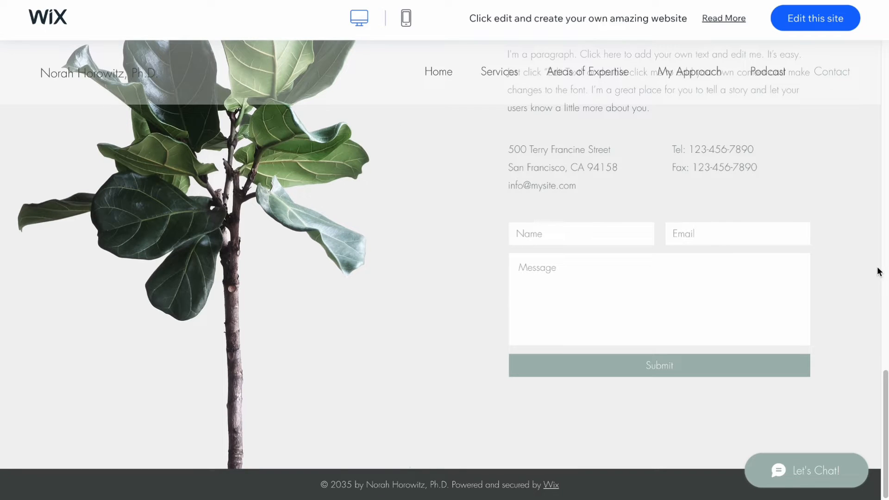
pyautogui.scroll(20, 838, 270)
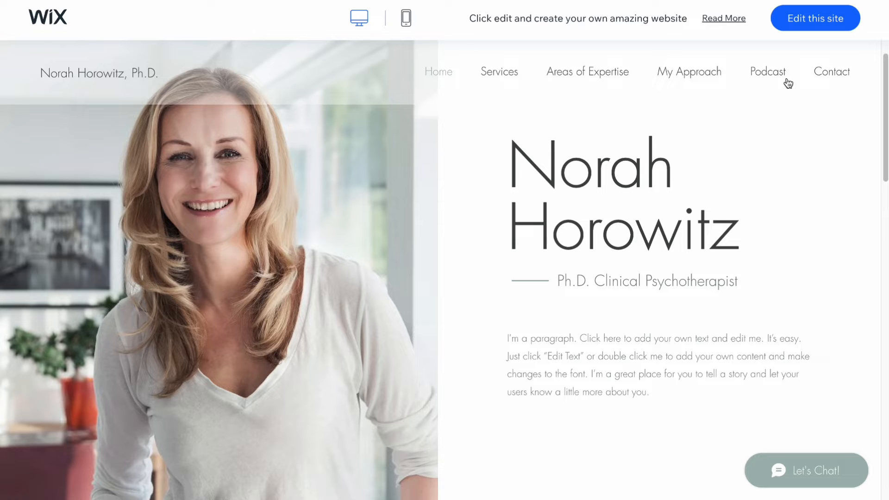
# Step: Open the Psychotherapist template in the editor and close the AI site content dialog
pyautogui.click(809, 24)
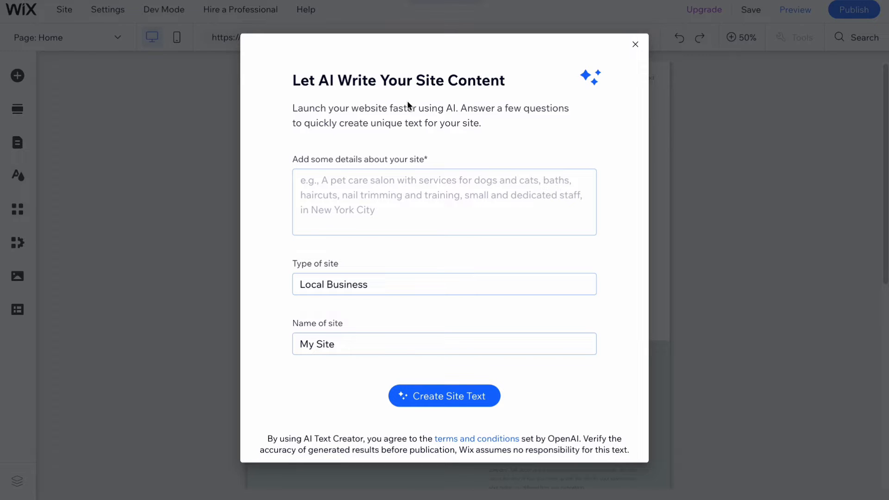
pyautogui.click(635, 44)
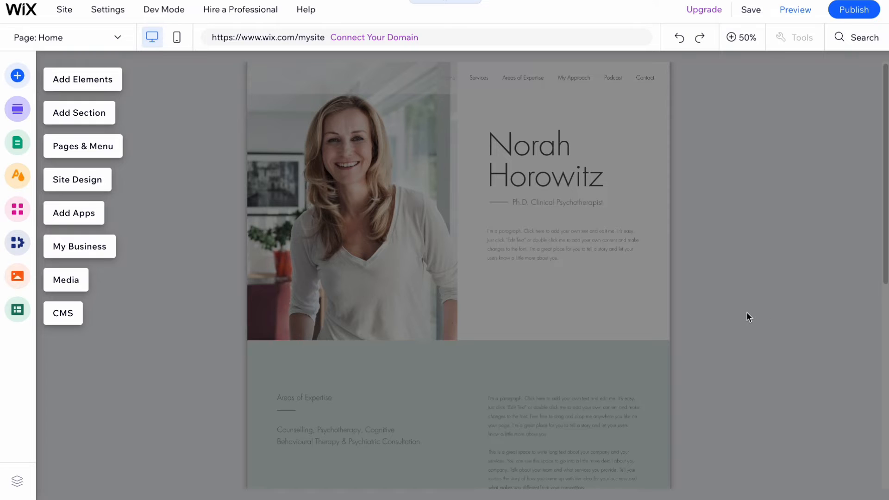
# Step: Try several featured color themes in Site Design, settling on the beige, black, green, purple and yellow palette
pyautogui.click(23, 179)
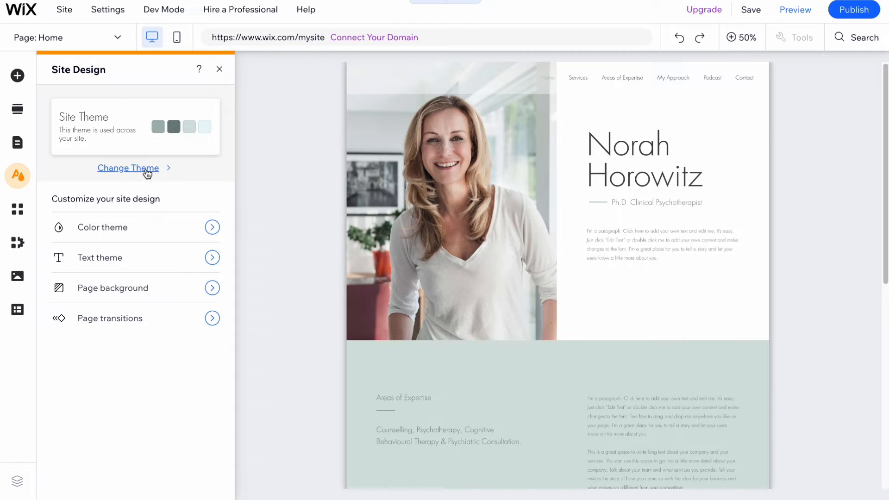
pyautogui.click(97, 234)
pyautogui.click(144, 482)
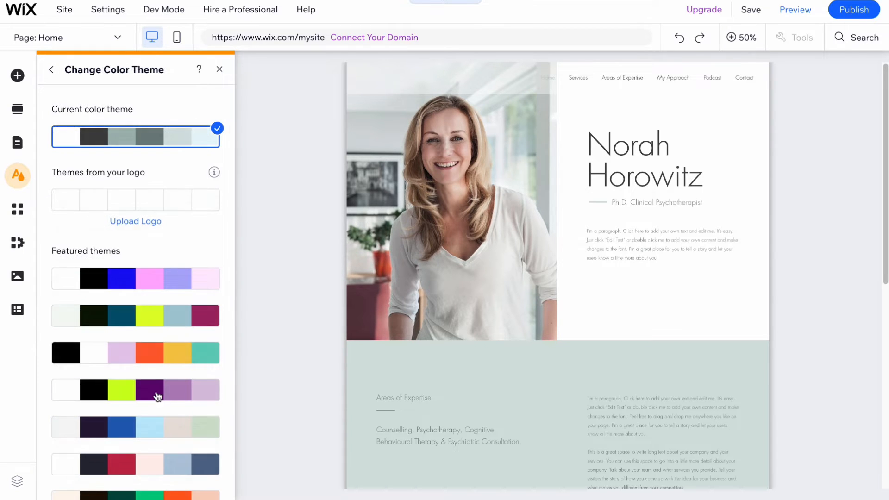
pyautogui.click(134, 390)
pyautogui.click(160, 352)
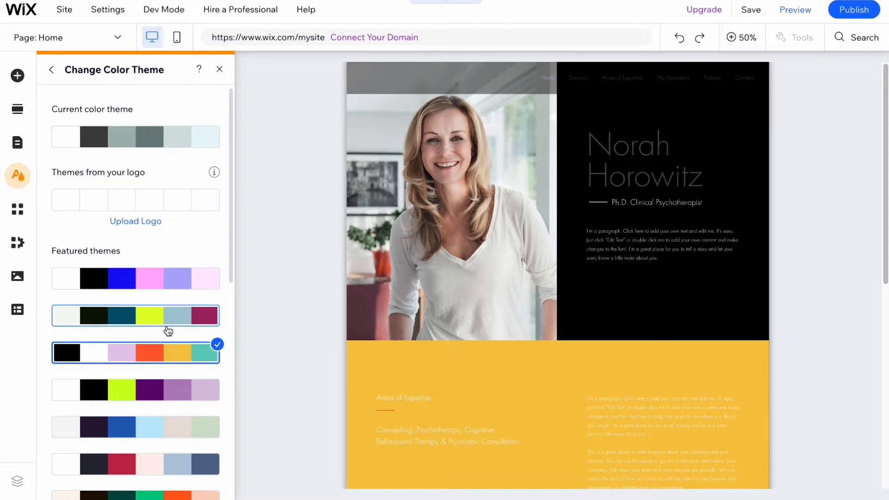
pyautogui.click(157, 431)
pyautogui.scroll(-1, 154, 428)
pyautogui.click(149, 437)
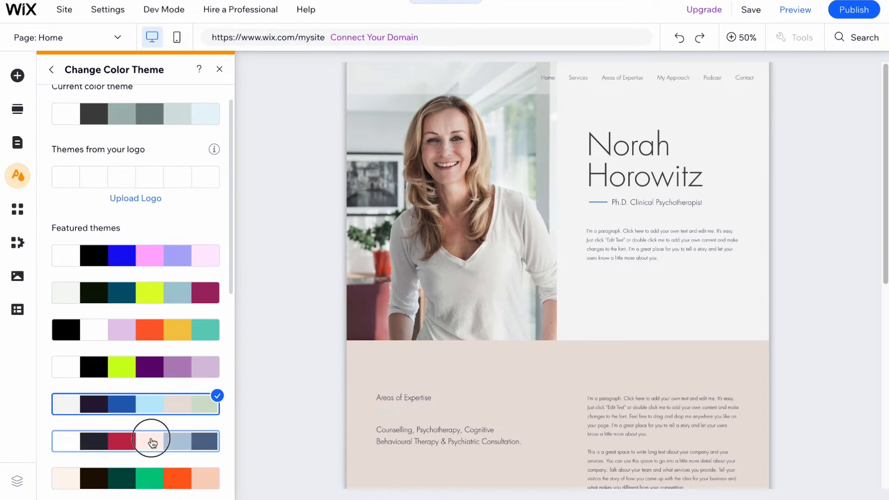
pyautogui.scroll(-1, 148, 445)
pyautogui.click(148, 452)
pyautogui.scroll(-2, 149, 450)
pyautogui.click(153, 433)
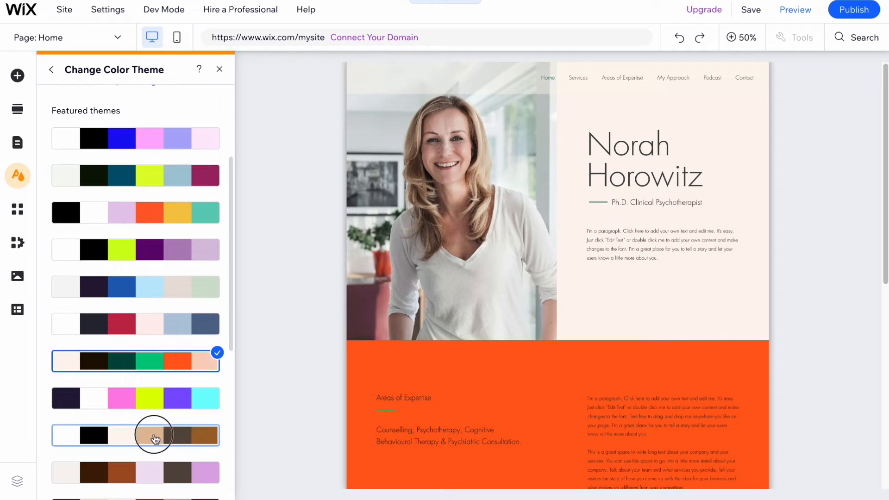
pyautogui.click(153, 396)
pyautogui.scroll(-3, 153, 393)
pyautogui.scroll(-3, 181, 438)
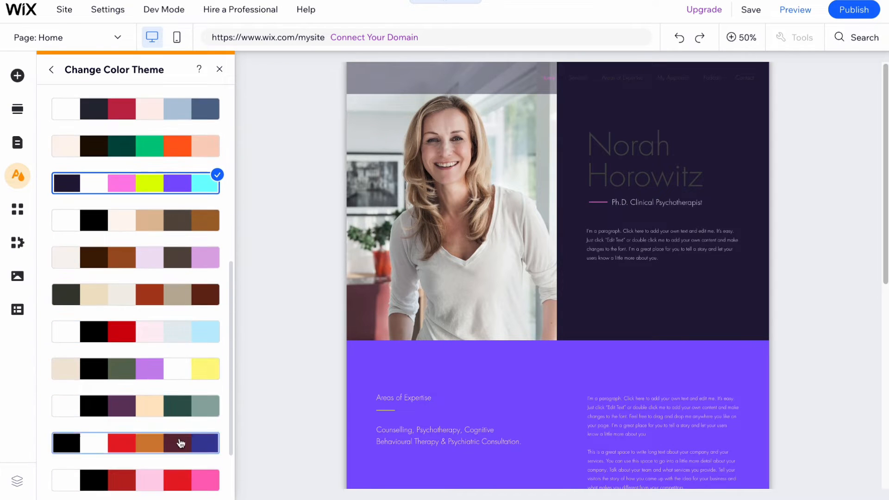
pyautogui.click(166, 370)
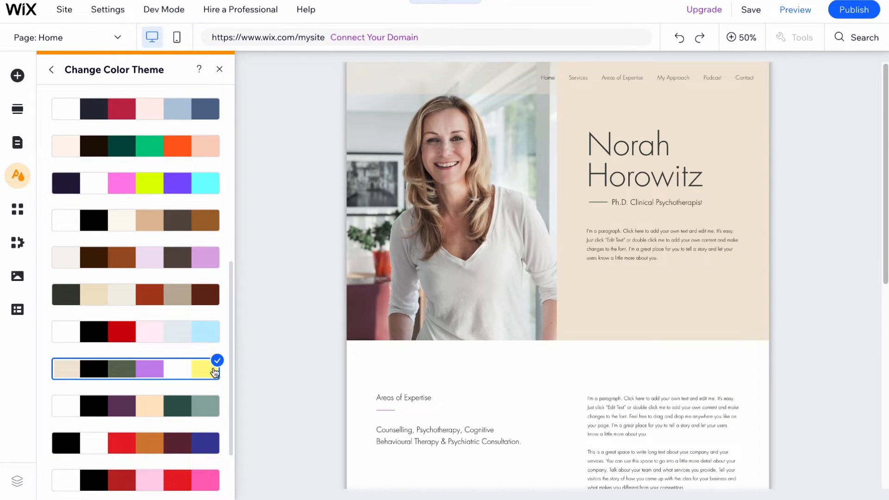
# Step: Scroll the page to check the new colors and close the color theme panel
pyautogui.scroll(-6, 675, 277)
pyautogui.scroll(-1, 643, 278)
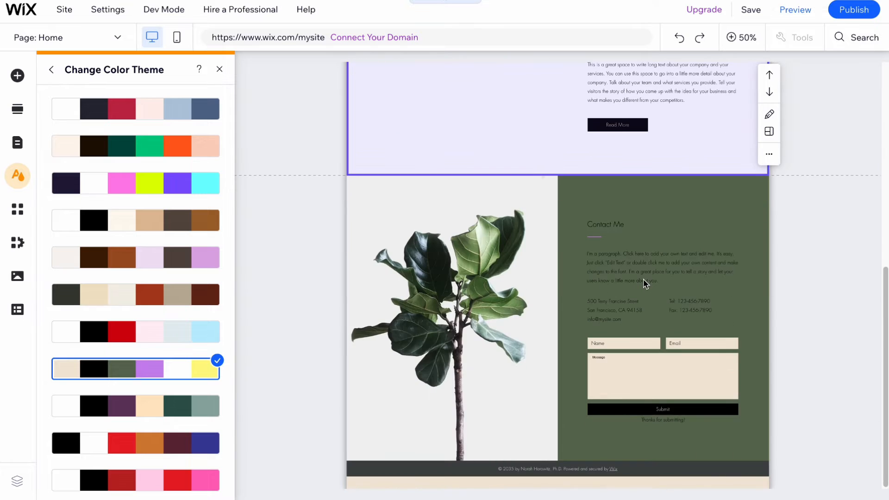
pyautogui.click(220, 69)
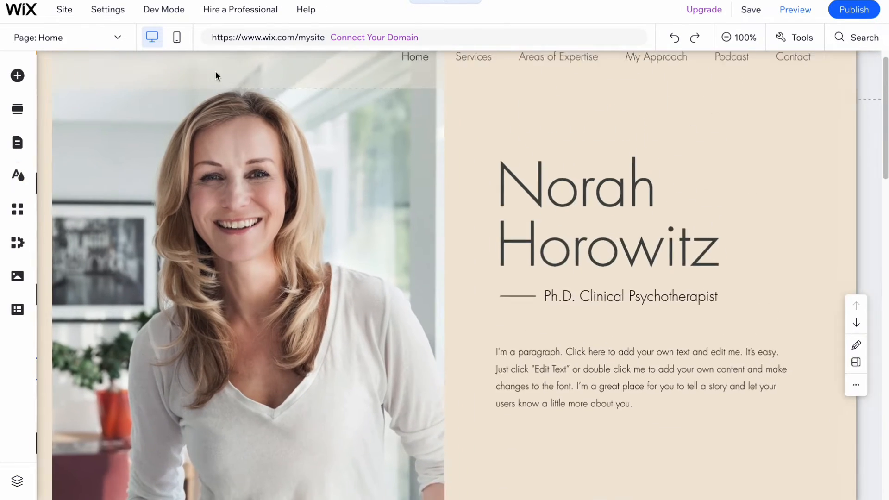
# Step: Change the site's text theme to Fahkwang in Site Design
pyautogui.click(29, 183)
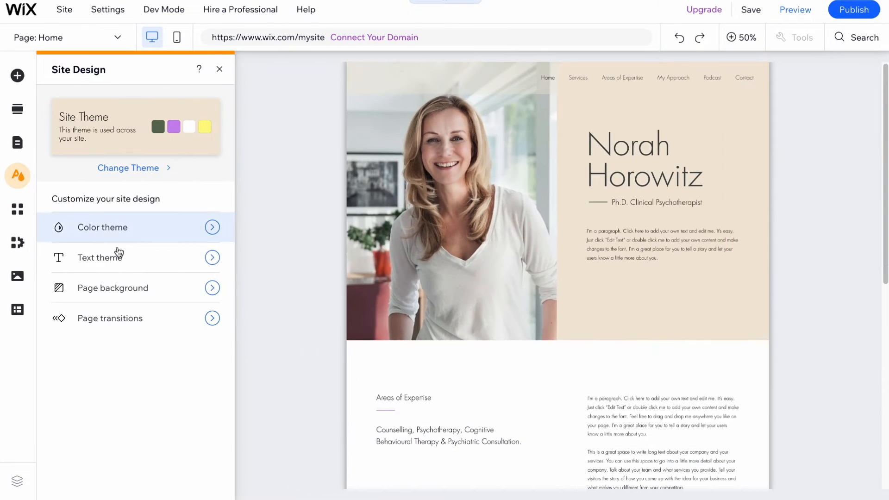
pyautogui.click(110, 261)
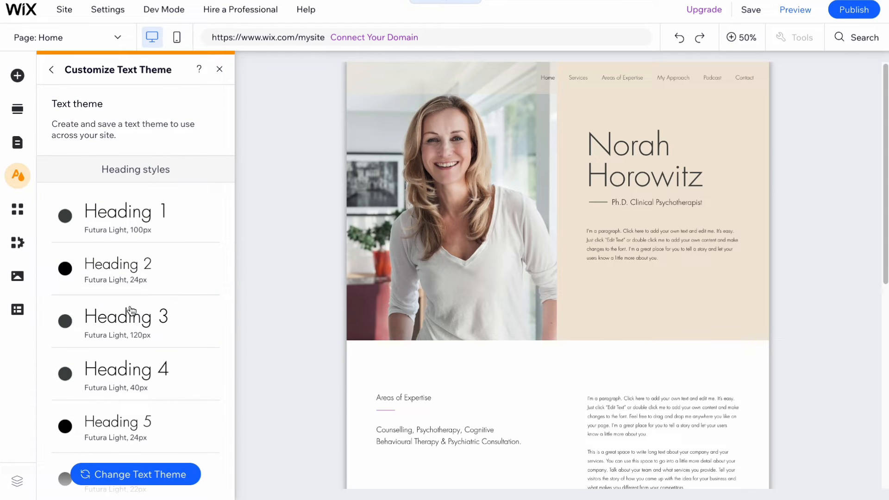
pyautogui.click(131, 474)
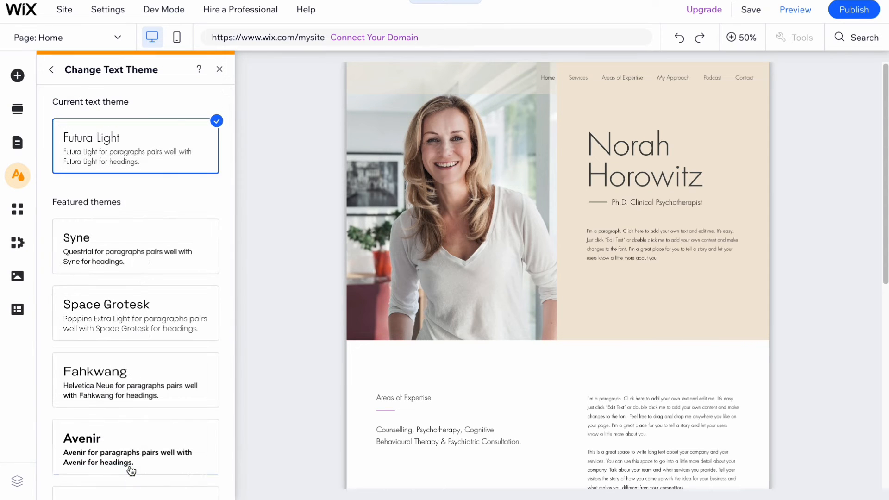
pyautogui.click(118, 381)
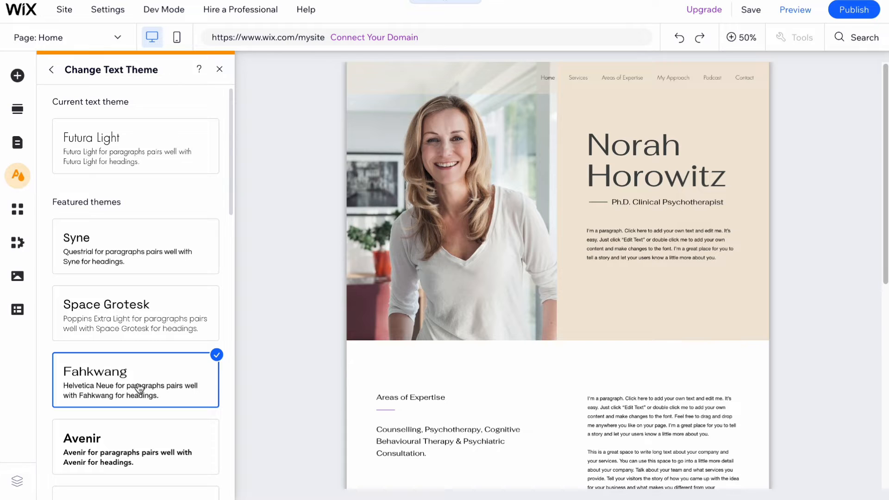
pyautogui.click(219, 69)
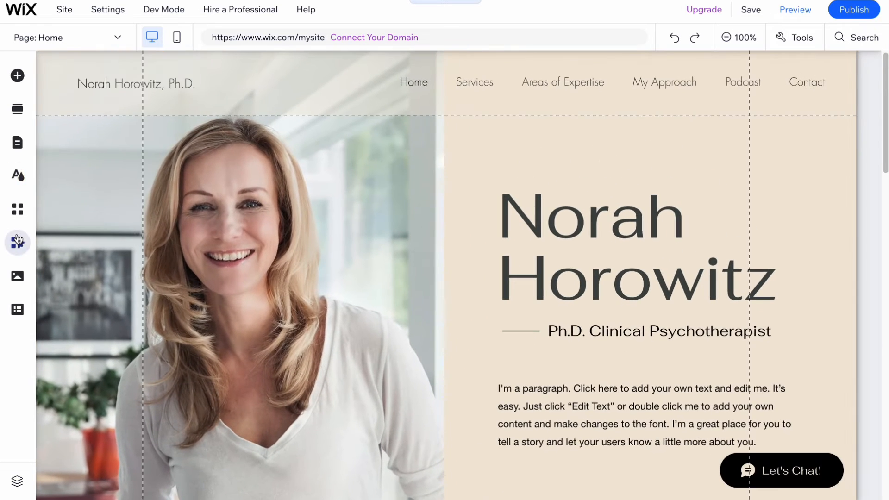
# Step: Open the page transitions options in Site Design and close the panel without changing them
pyautogui.click(17, 175)
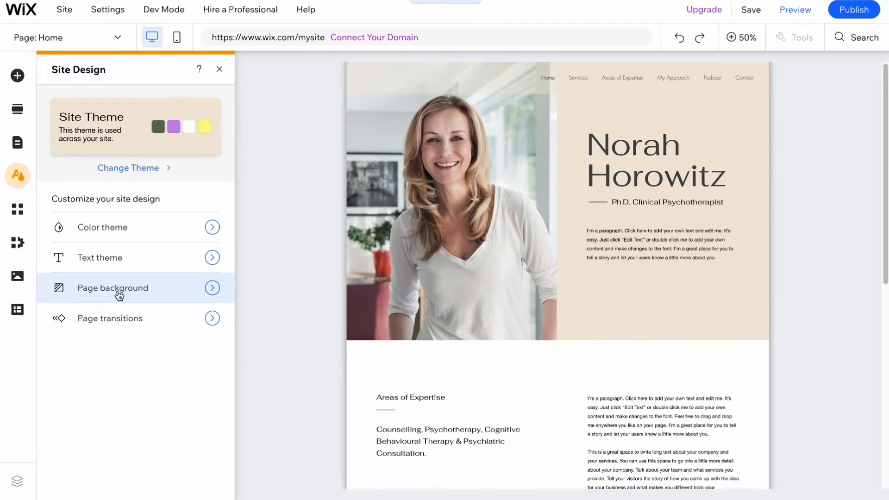
pyautogui.click(113, 324)
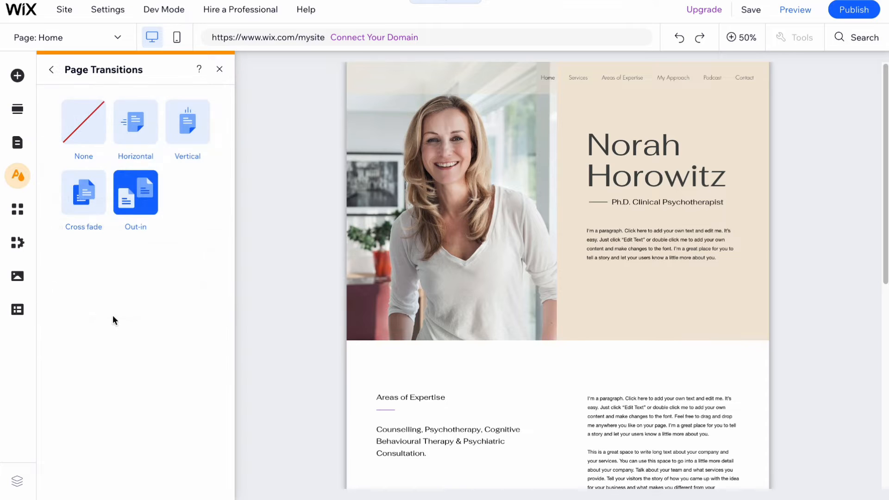
pyautogui.click(220, 70)
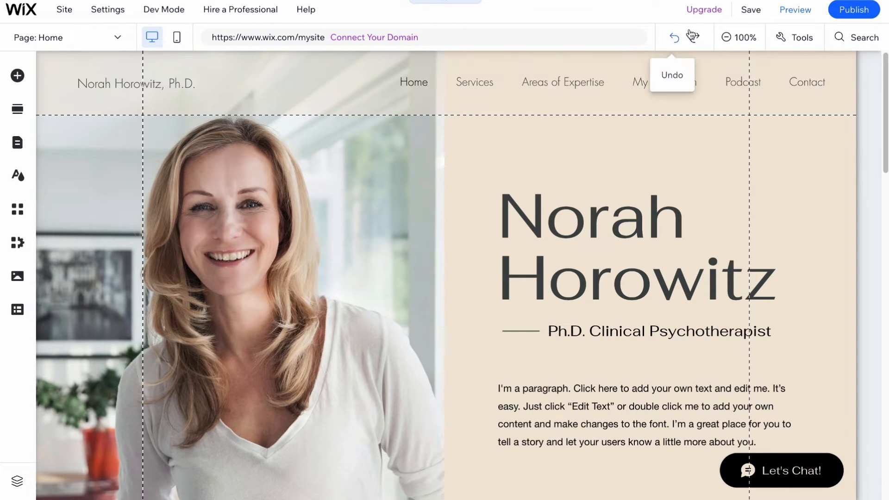
# Step: Zoom out and scroll through the home page's sections to review the layout
pyautogui.click(732, 38)
pyautogui.scroll(-8, 565, 269)
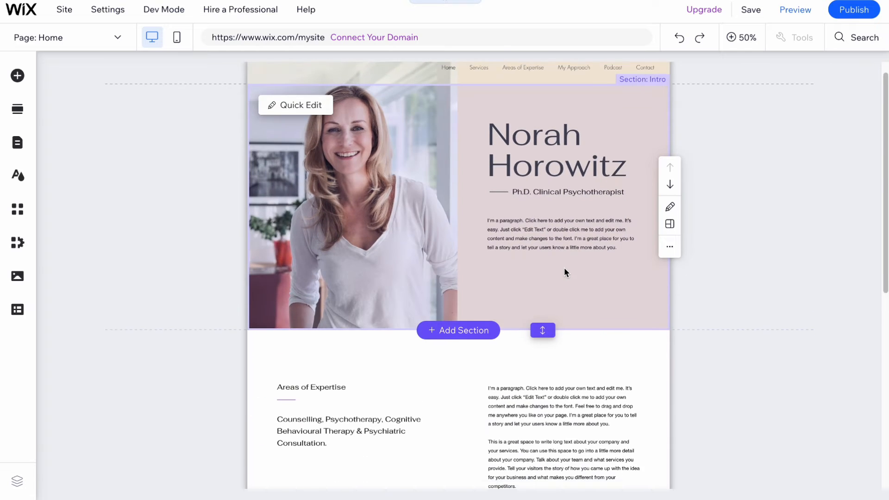
pyautogui.scroll(-1, 557, 279)
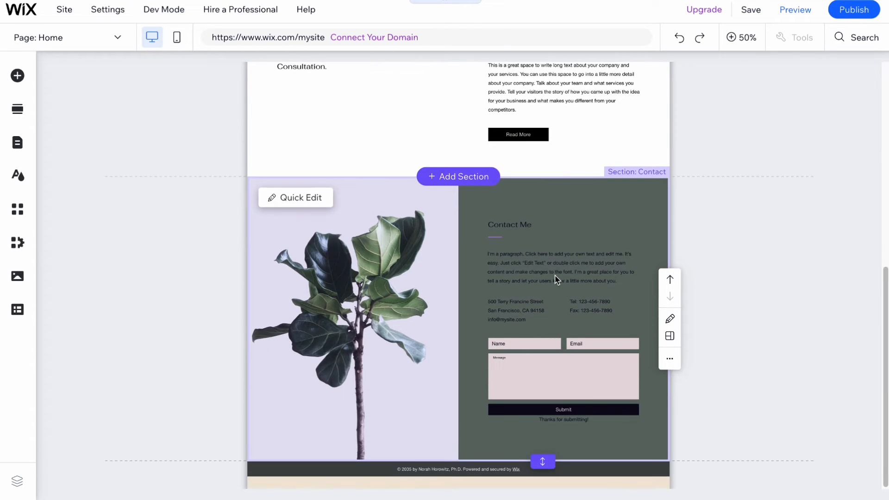
pyautogui.scroll(10, 557, 280)
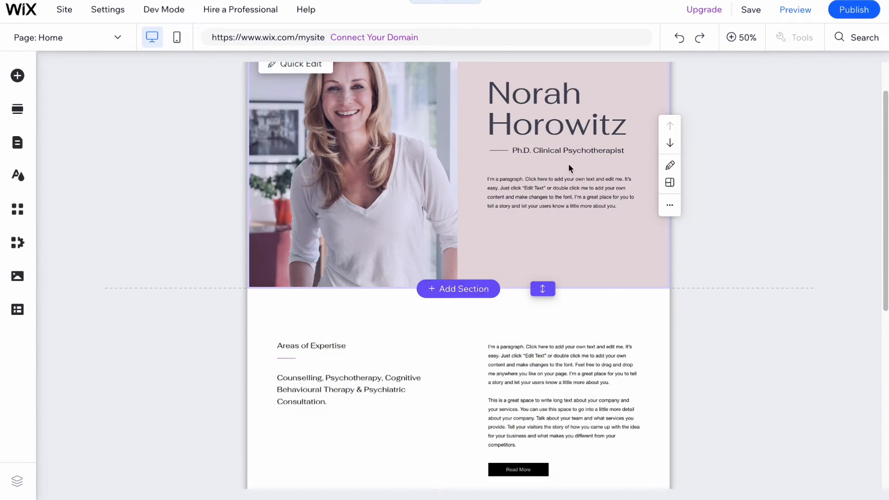
pyautogui.scroll(-5, 577, 223)
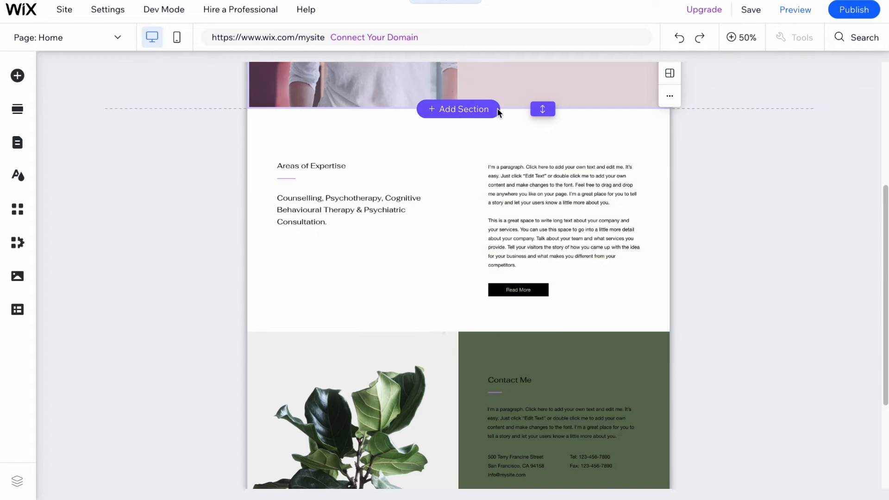
pyautogui.scroll(-2, 610, 295)
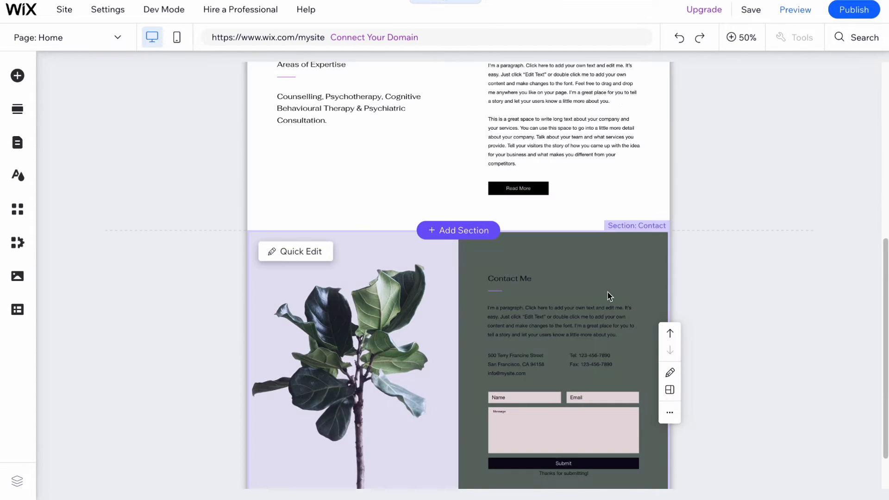
pyautogui.scroll(6, 657, 296)
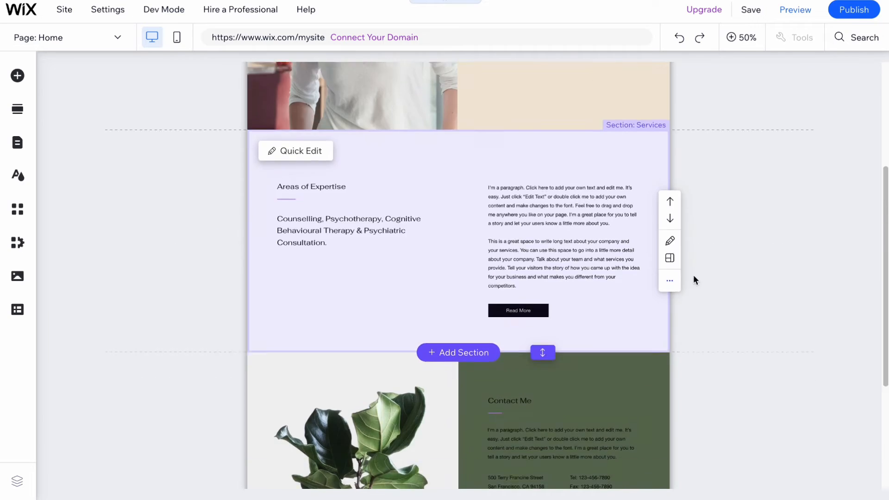
pyautogui.scroll(1, 729, 264)
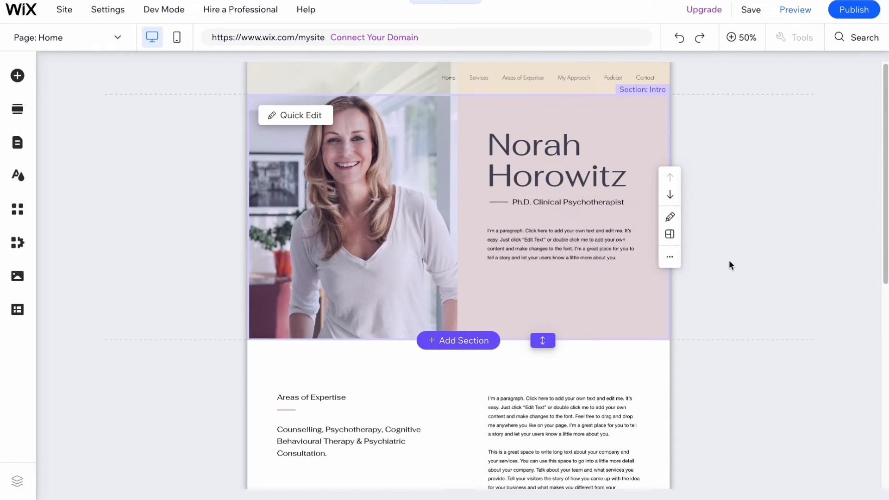
# Step: Delete the Services section containing Areas of Expertise from the home page
pyautogui.scroll(-2, 729, 265)
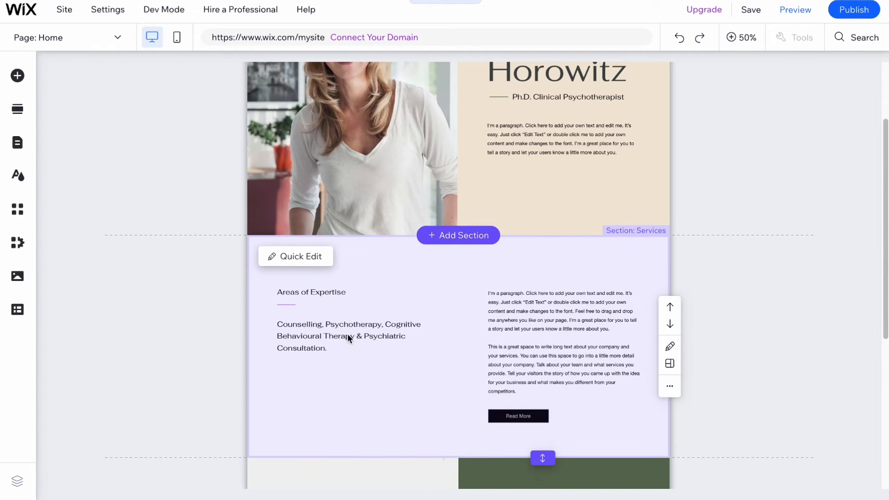
pyautogui.click(669, 386)
pyautogui.click(721, 341)
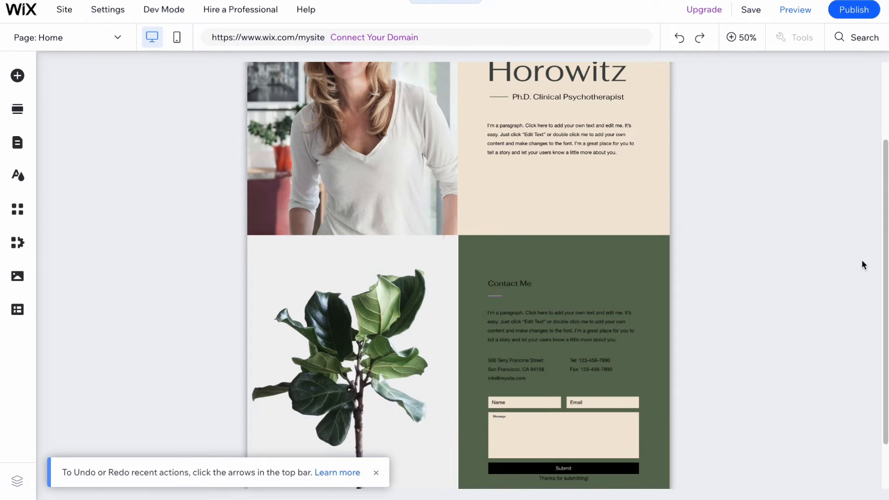
# Step: Add the "Our Story" About section between the intro and contact sections
pyautogui.moveTo(607, 237)
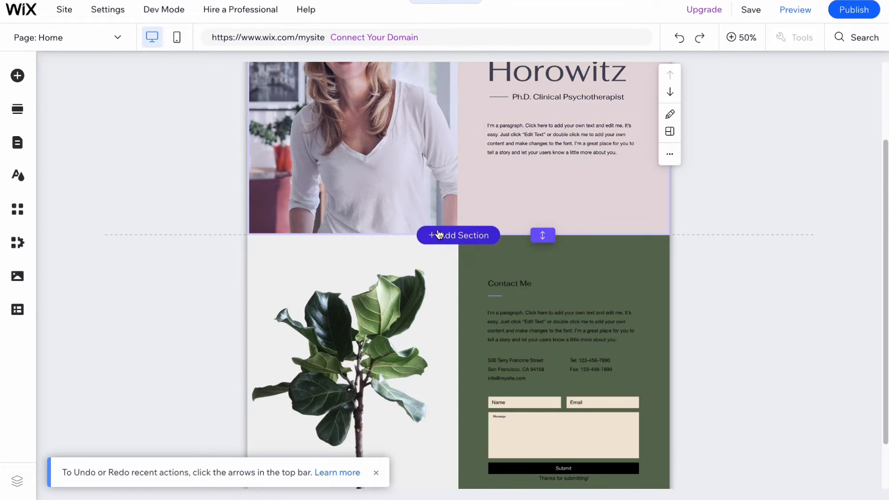
pyautogui.click(448, 237)
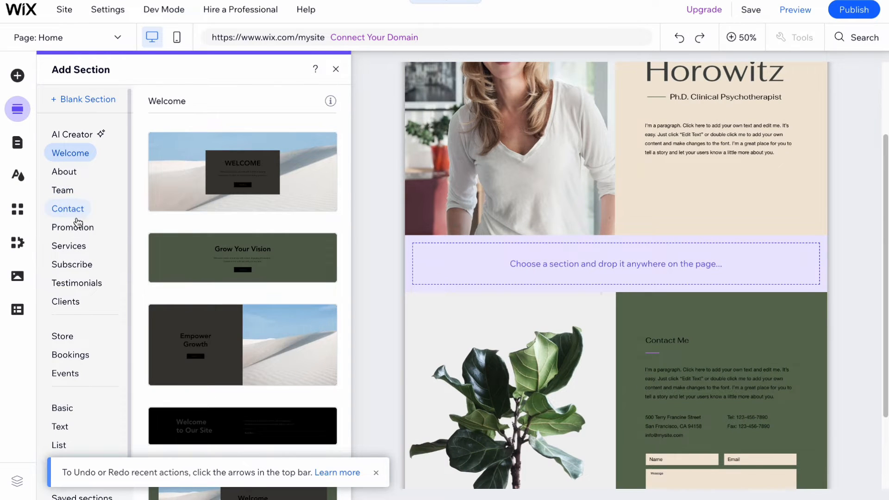
pyautogui.click(64, 173)
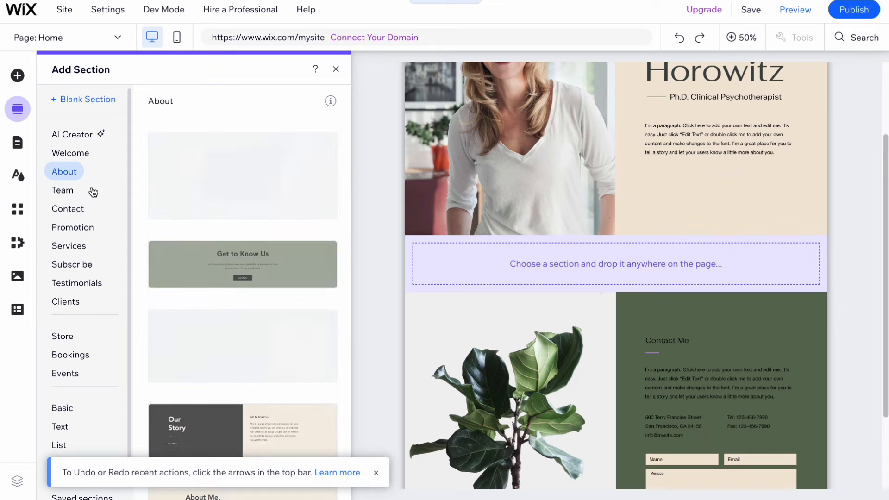
pyautogui.scroll(-3, 315, 254)
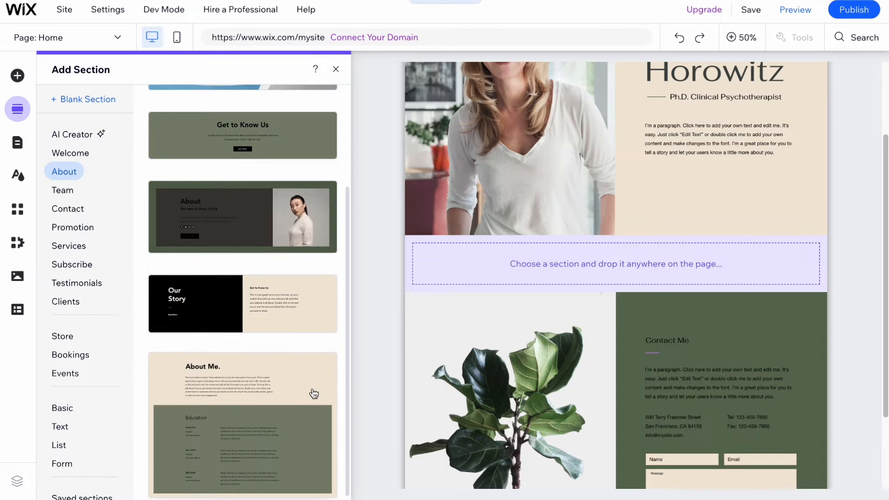
pyautogui.click(273, 318)
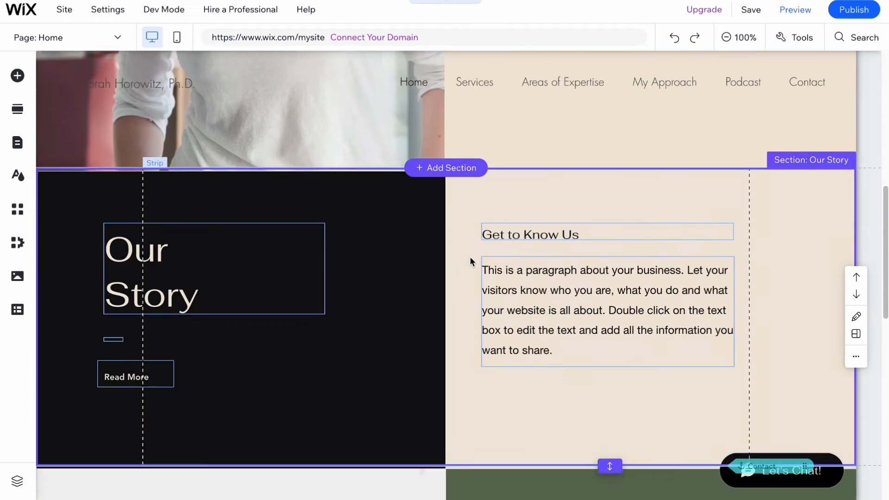
# Step: Reposition the intro's name heading upward and nudge the subtitle and paragraph within the intro section
pyautogui.scroll(5, 639, 336)
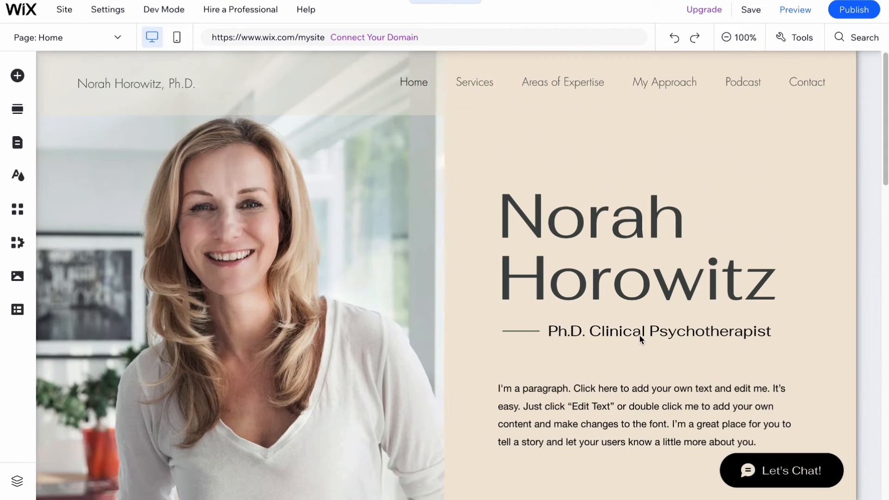
pyautogui.scroll(-1, 639, 334)
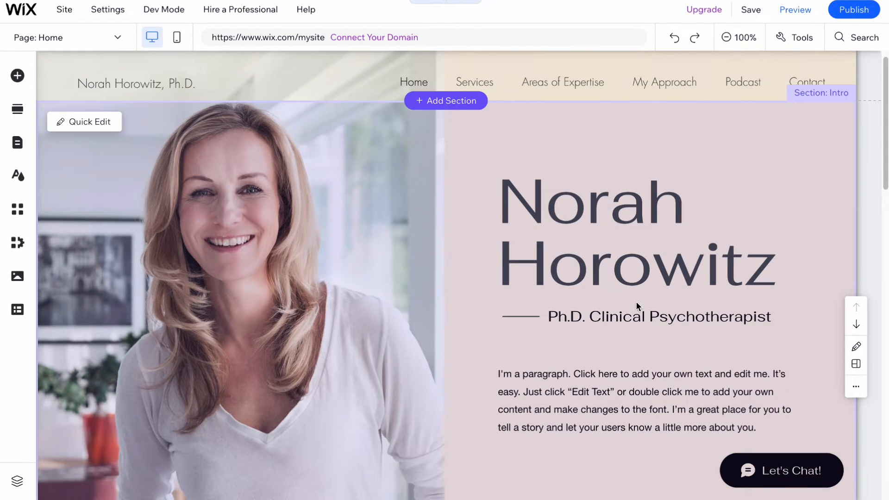
pyautogui.click(585, 273)
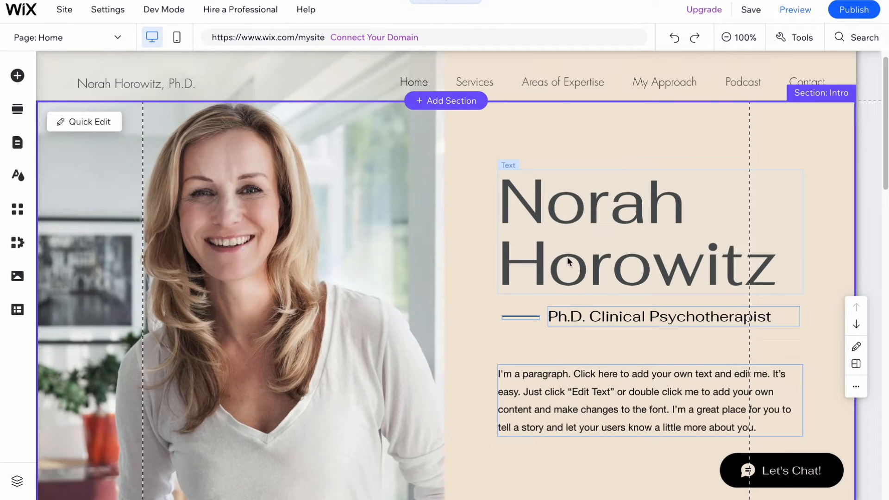
pyautogui.moveTo(580, 208); pyautogui.dragTo(572, 173)
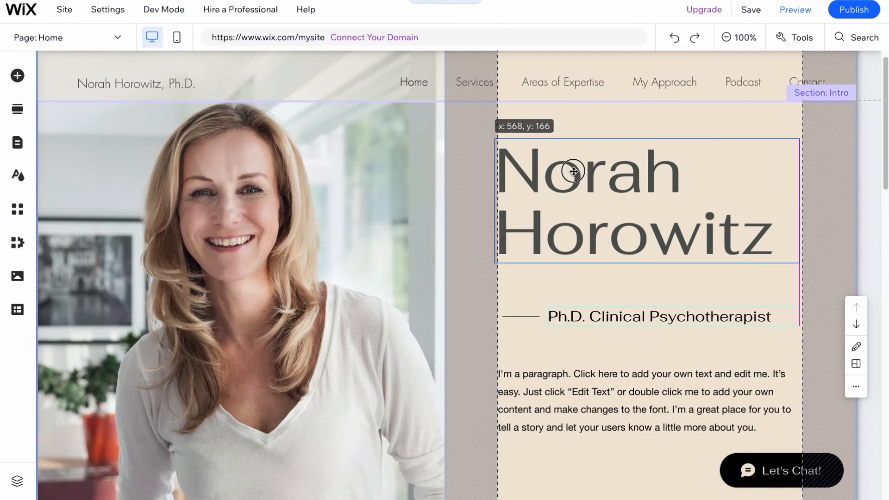
pyautogui.moveTo(600, 320); pyautogui.dragTo(604, 313)
pyautogui.moveTo(586, 392)
pyautogui.mouseDown()
pyautogui.moveTo(590, 368)
pyautogui.moveTo(583, 403)
pyautogui.mouseUp()
pyautogui.scroll(-1, 583, 404)
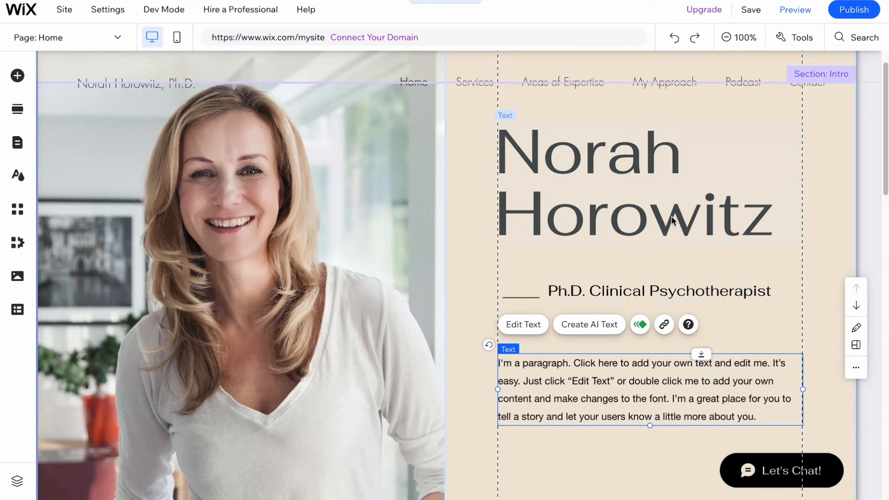
# Step: Open the name heading's text settings and close them again
pyautogui.click(708, 218)
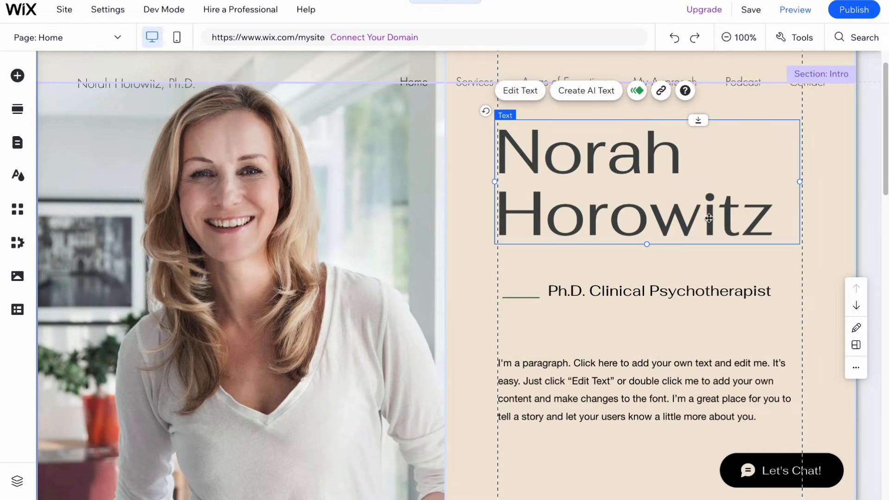
pyautogui.doubleClick(670, 220)
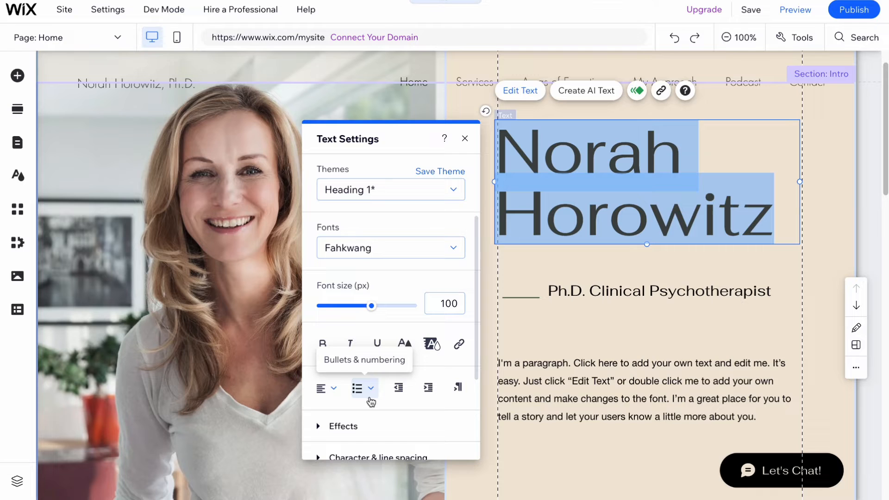
pyautogui.click(464, 139)
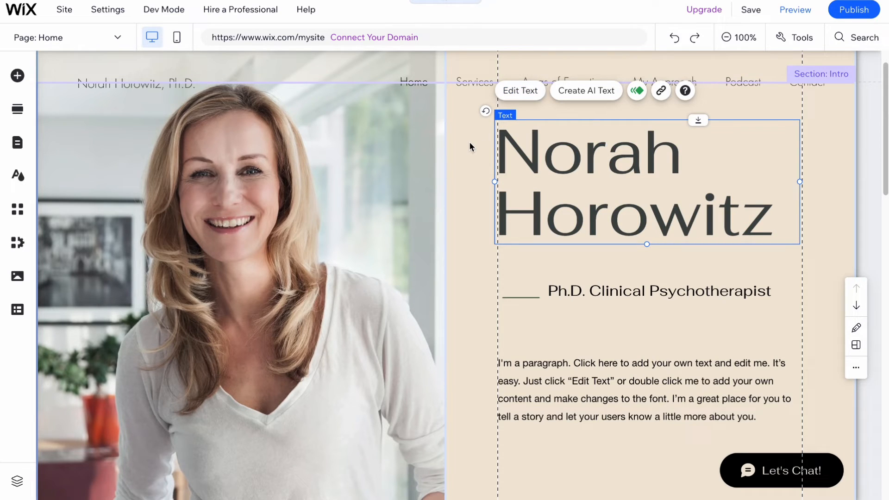
pyautogui.doubleClick(620, 163)
# Step: Change the intro's left column background to the Citrus Fruits image
pyautogui.click(265, 324)
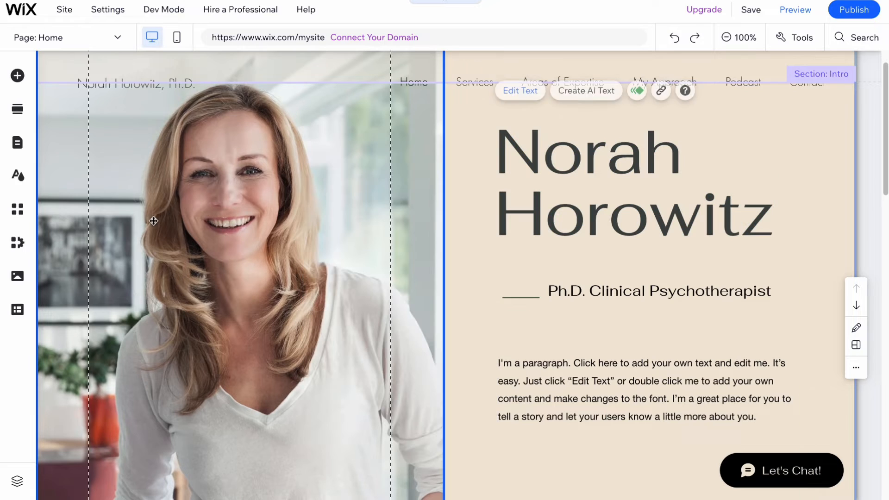
pyautogui.scroll(-2, 256, 343)
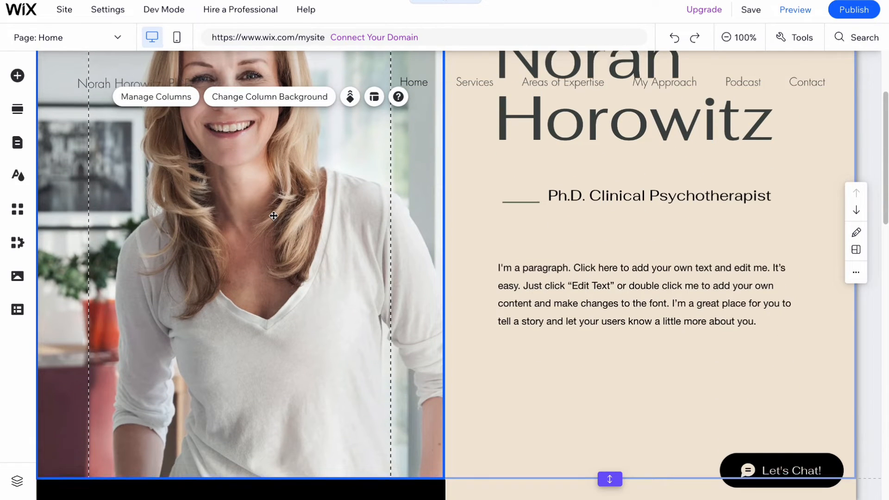
pyautogui.scroll(3, 306, 305)
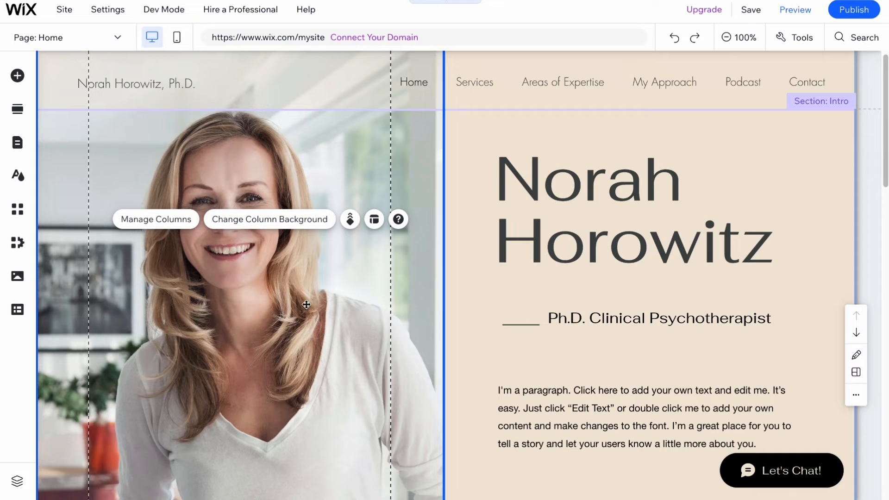
pyautogui.click(230, 225)
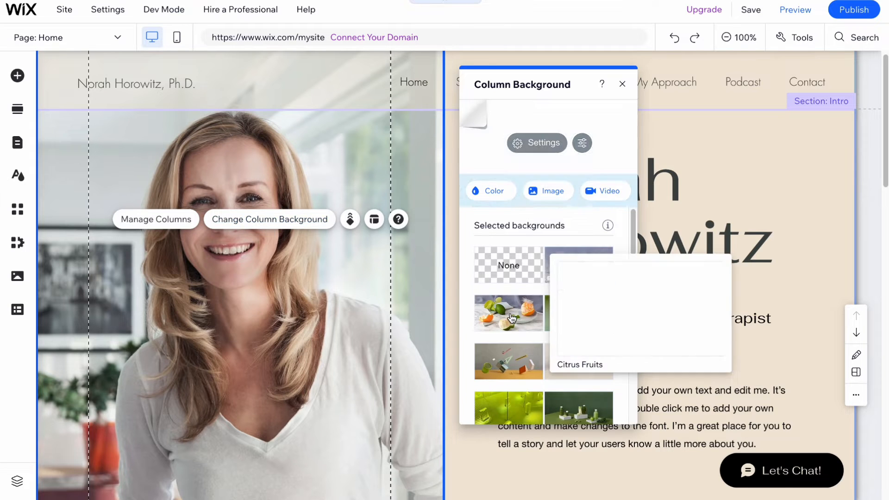
pyautogui.click(517, 317)
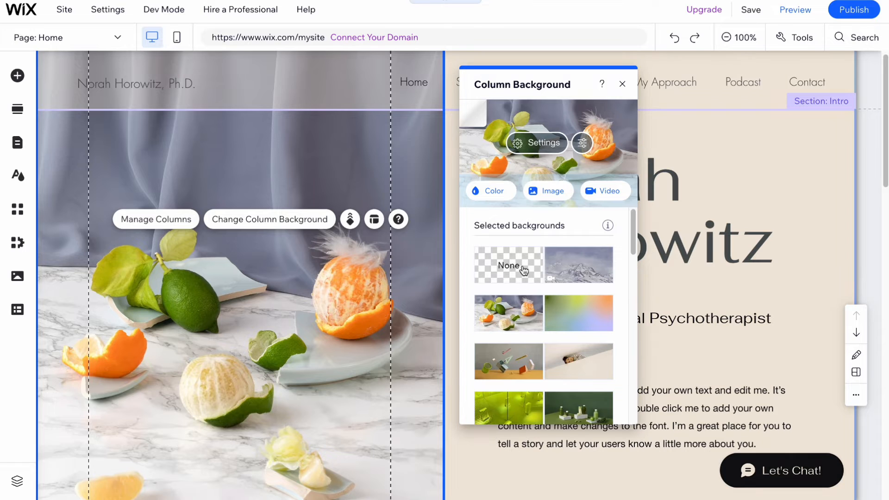
# Step: Close the column background panel and scroll through the home page to review its sections
pyautogui.click(621, 84)
pyautogui.scroll(-5, 550, 241)
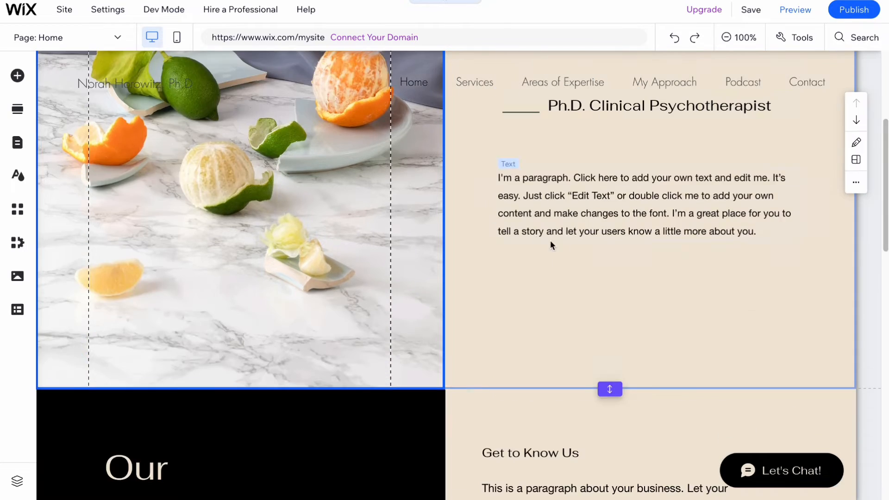
pyautogui.scroll(-1, 588, 254)
pyautogui.scroll(-2, 593, 248)
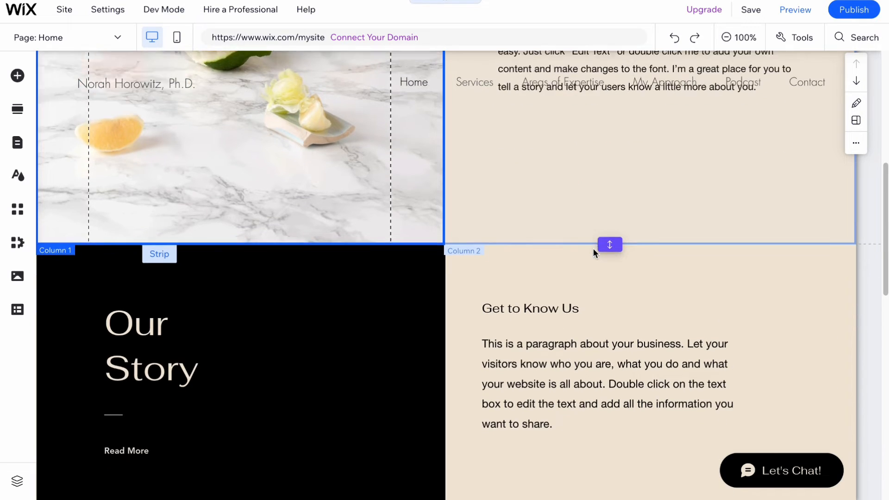
pyautogui.scroll(-4, 593, 248)
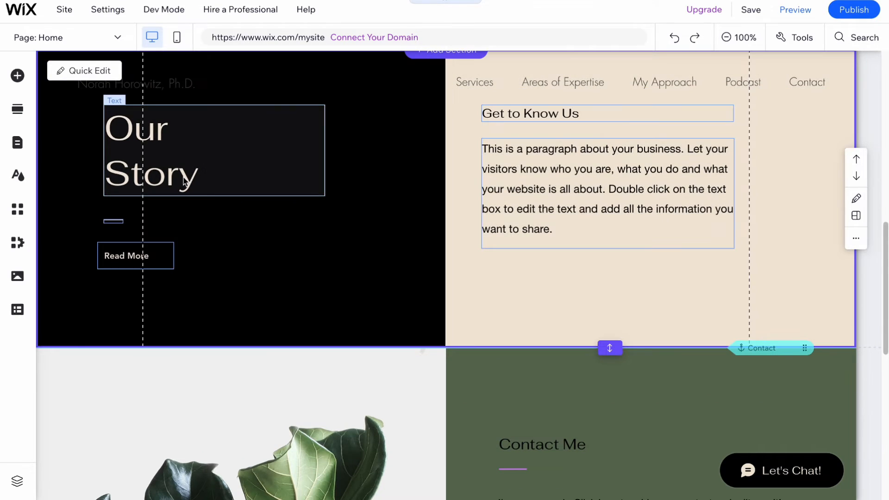
pyautogui.scroll(6, 591, 283)
pyautogui.scroll(-2, 613, 177)
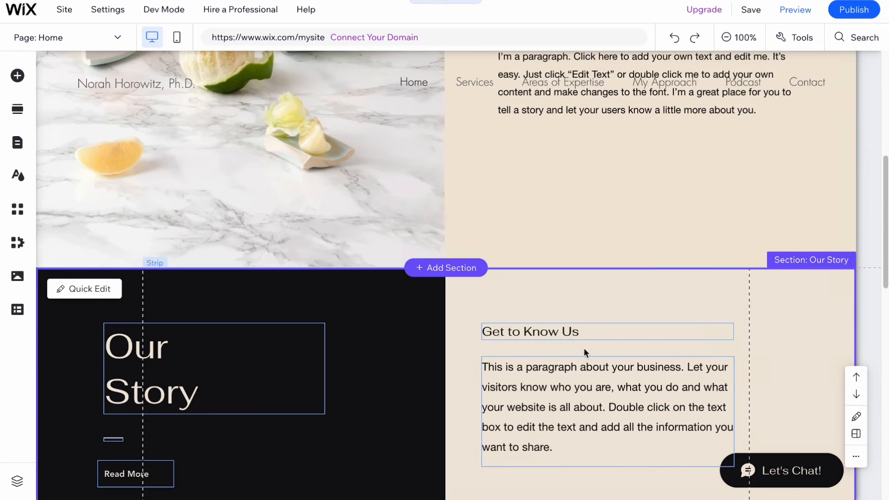
pyautogui.scroll(-2, 584, 349)
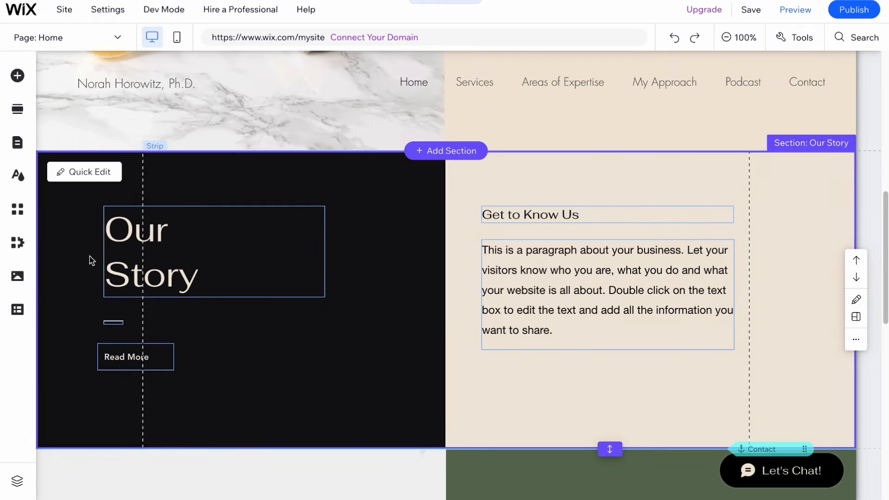
pyautogui.scroll(-8, 262, 245)
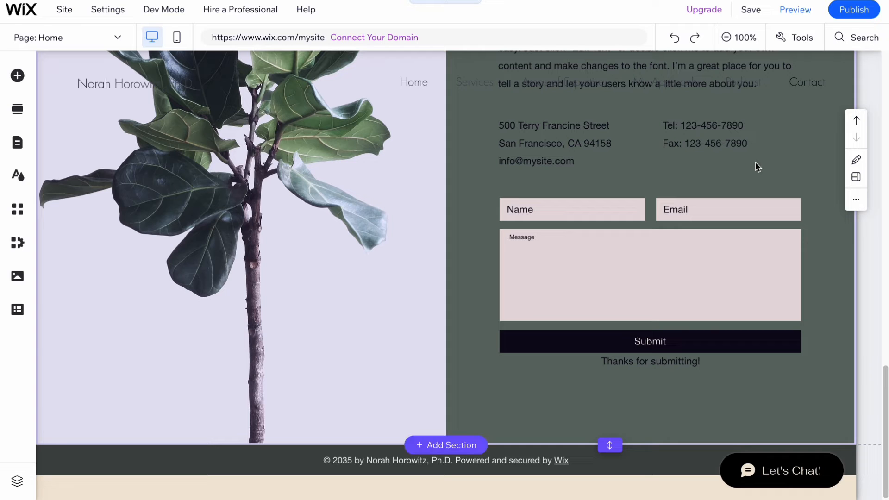
pyautogui.scroll(10, 671, 215)
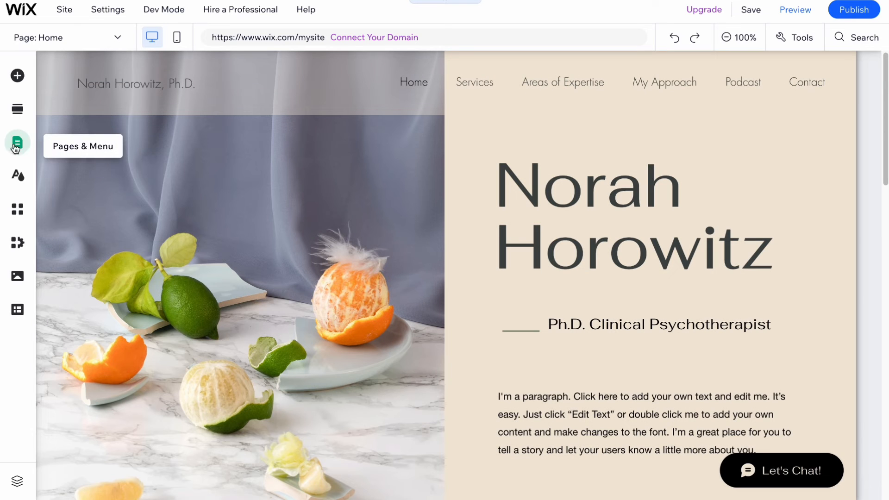
# Step: Delete the Services and My Approach items from the site menu
pyautogui.click(17, 145)
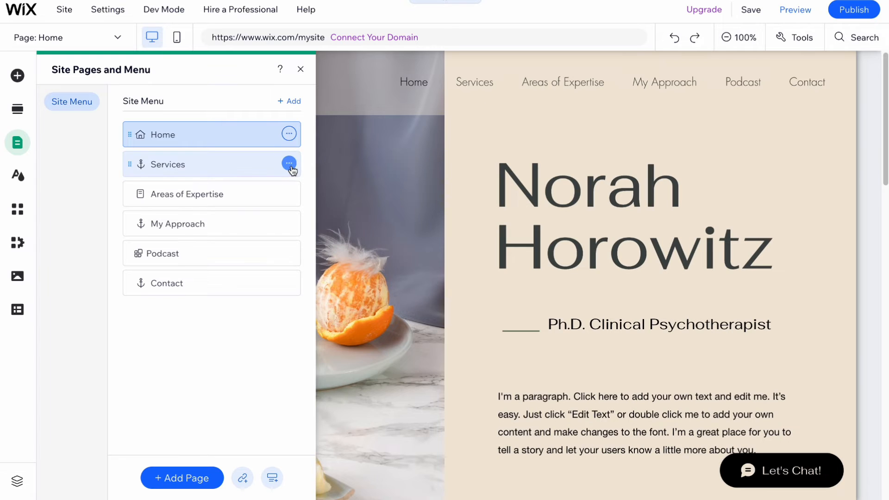
pyautogui.click(290, 165)
pyautogui.click(319, 255)
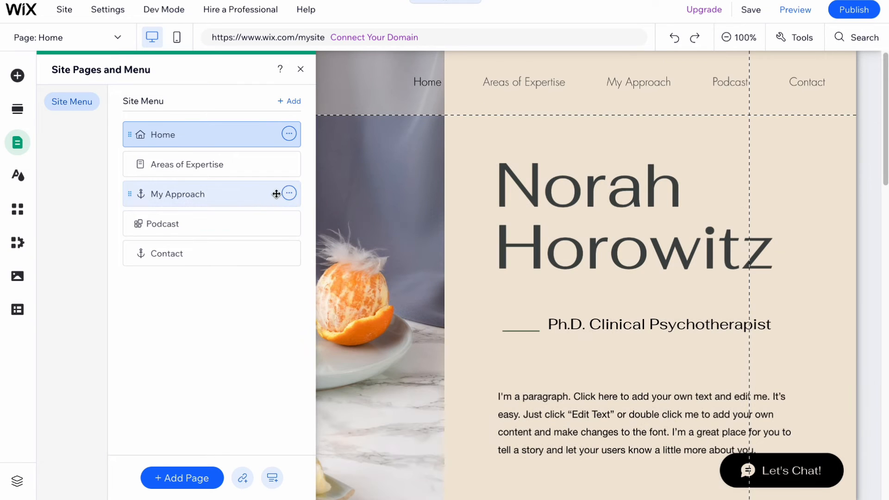
pyautogui.click(290, 194)
pyautogui.click(329, 286)
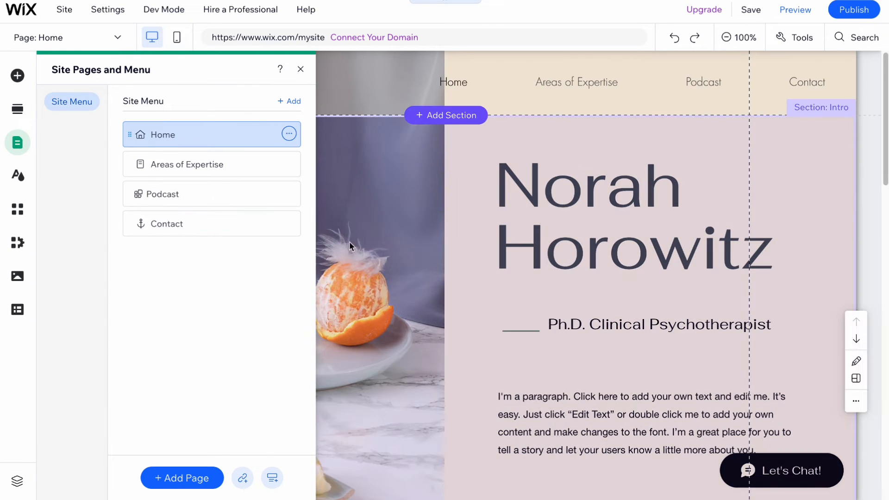
# Step: Delete the Podcast, Contact and Areas of Expertise items so only Home remains in the site menu
pyautogui.click(289, 193)
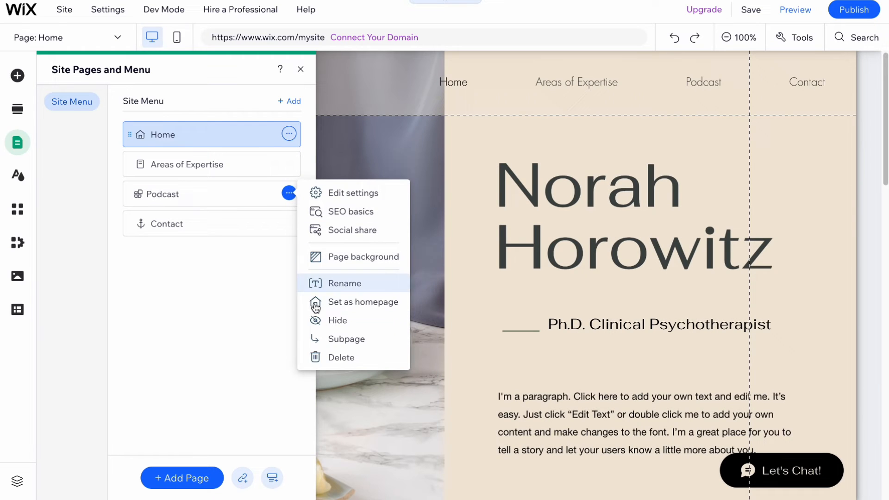
pyautogui.click(351, 359)
pyautogui.click(587, 296)
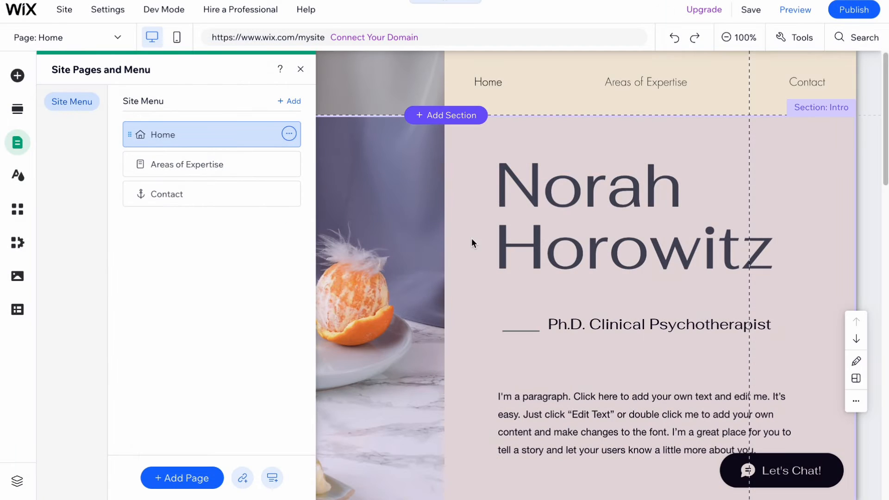
pyautogui.click(289, 194)
pyautogui.click(340, 285)
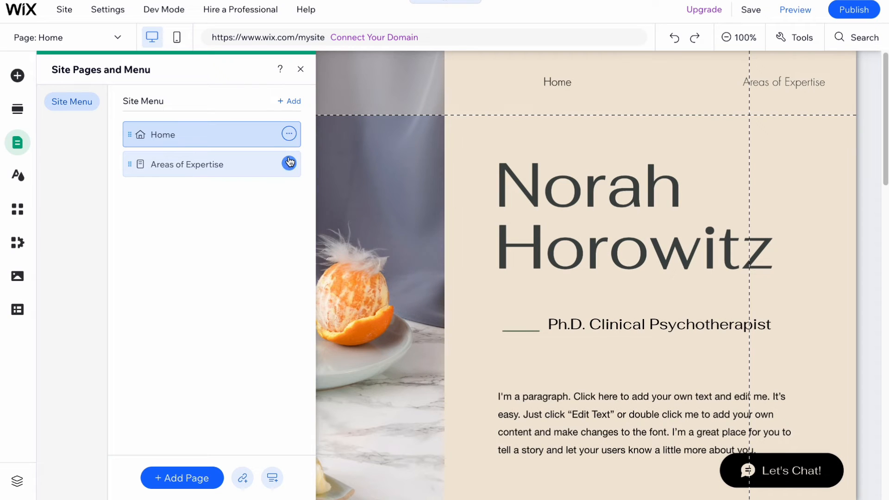
pyautogui.click(289, 162)
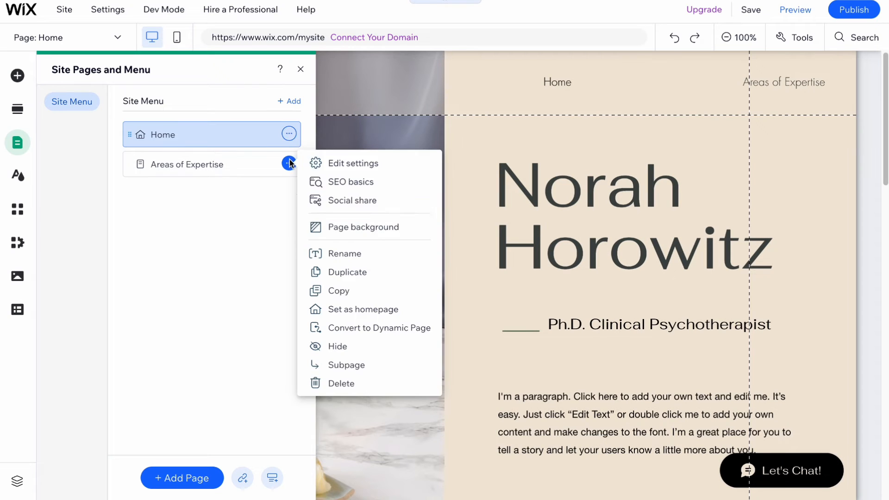
pyautogui.click(355, 378)
pyautogui.click(588, 292)
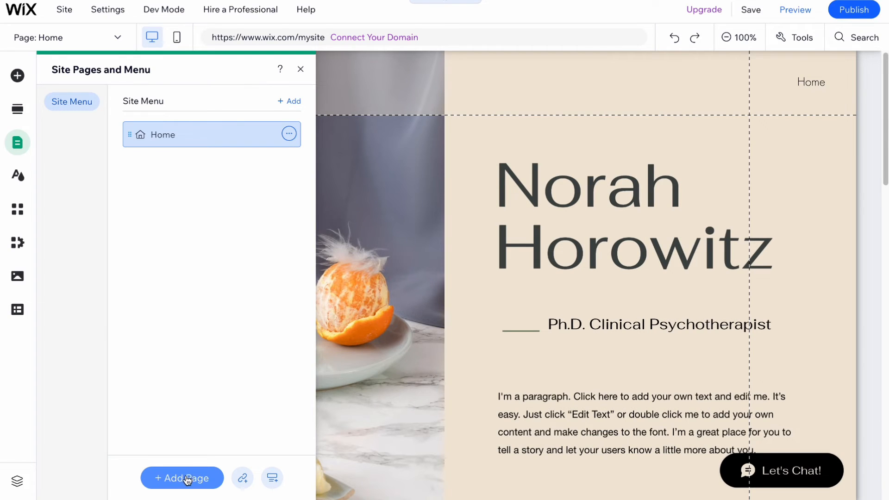
# Step: Add a Projects page using the Basic project page template
pyautogui.click(187, 480)
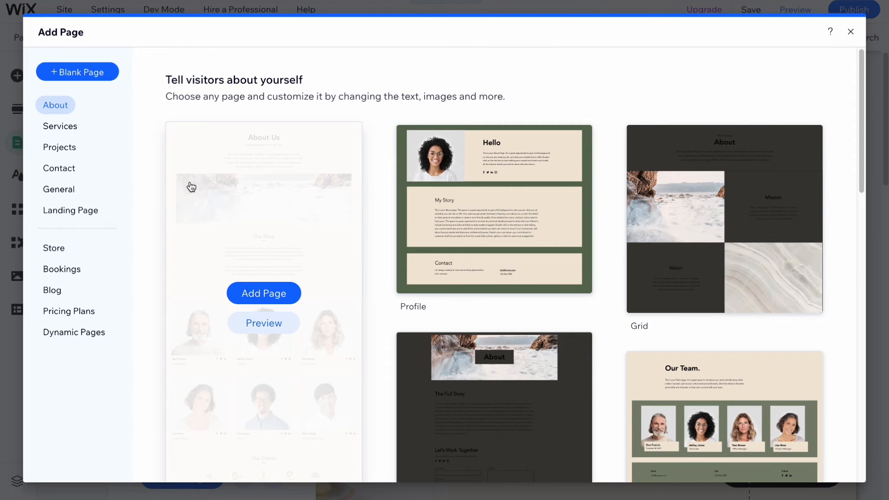
pyautogui.click(60, 126)
pyautogui.click(61, 147)
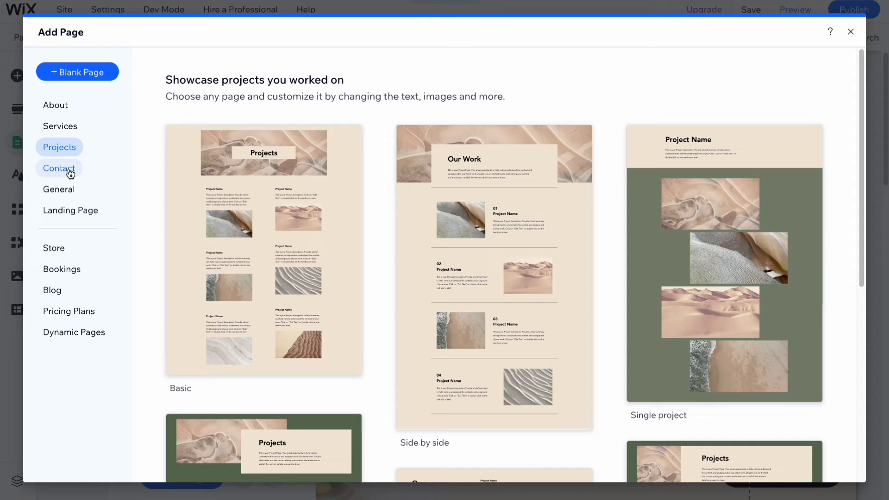
pyautogui.moveTo(346, 202)
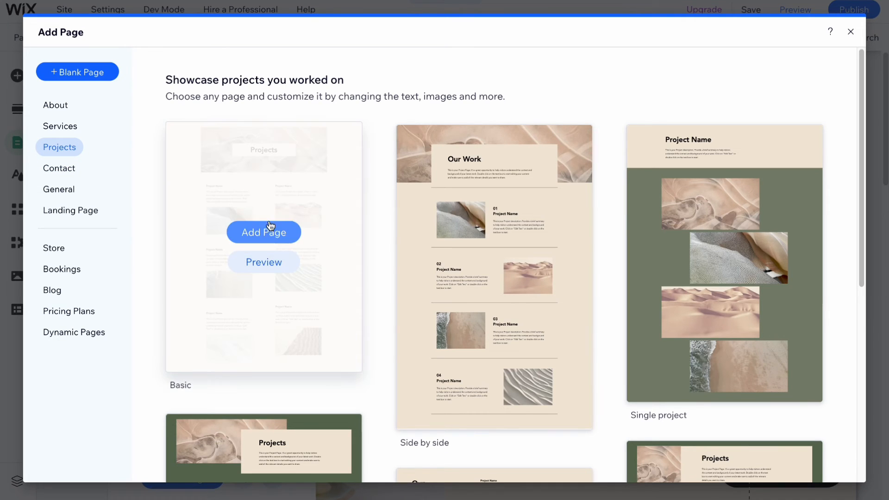
pyautogui.click(268, 229)
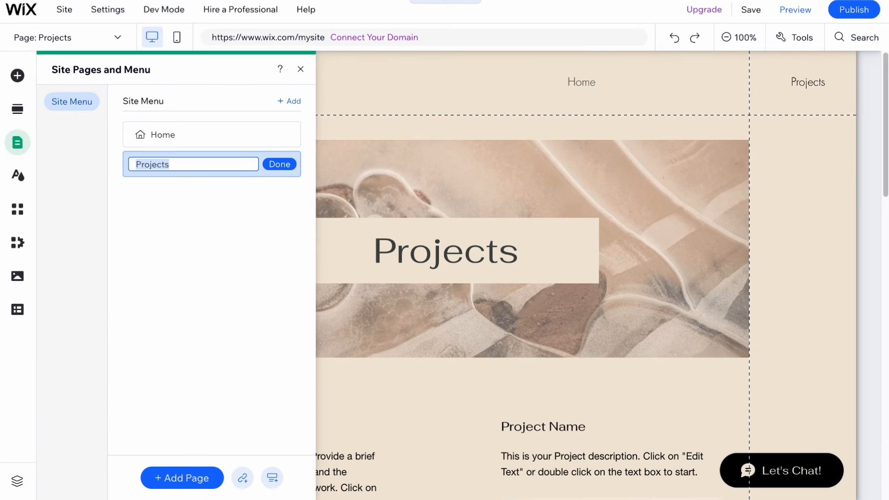
# Step: Add a blank new page and close the site pages panel
pyautogui.click(196, 486)
pyautogui.click(77, 73)
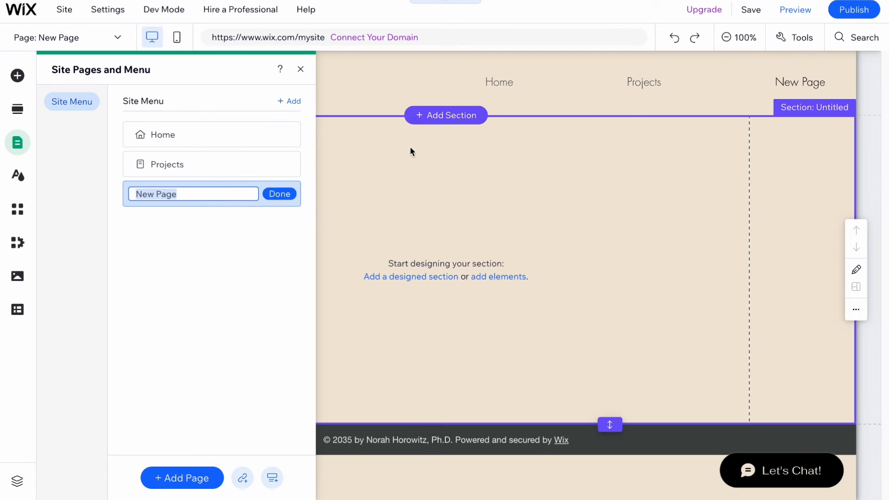
pyautogui.click(300, 69)
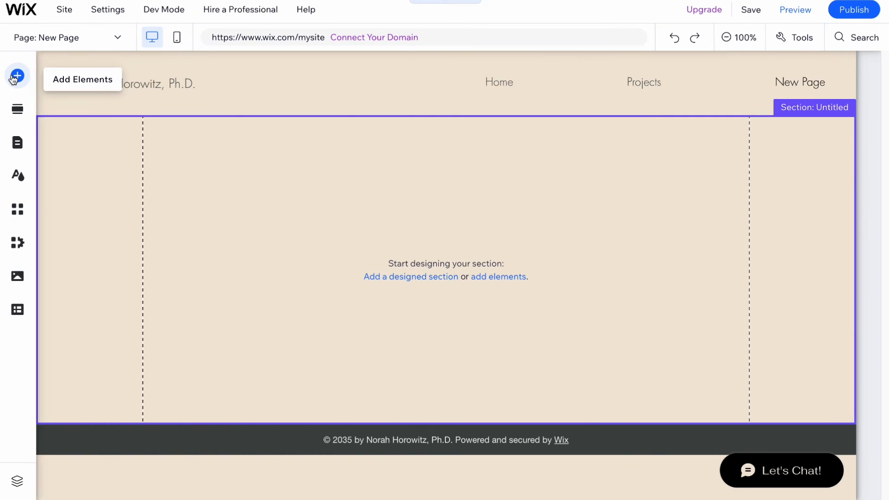
# Step: Add a Heading 1 text element to the new page and move it near the top of the section
pyautogui.click(17, 76)
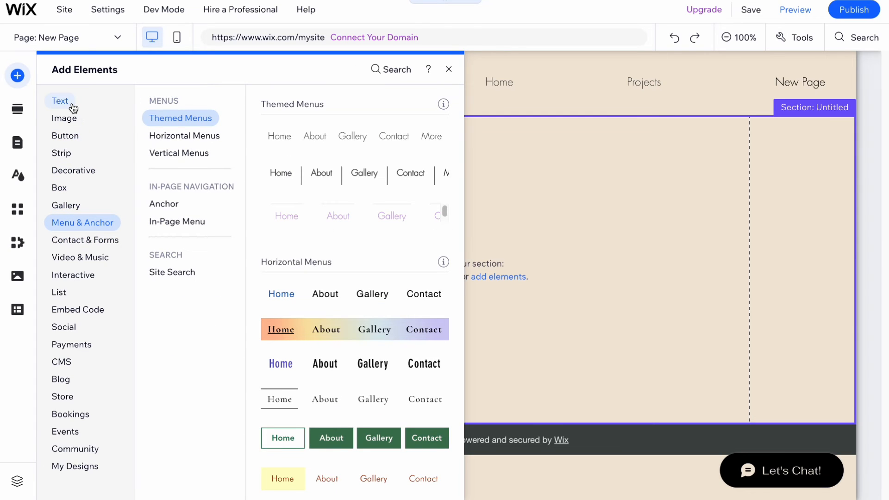
pyautogui.click(327, 149)
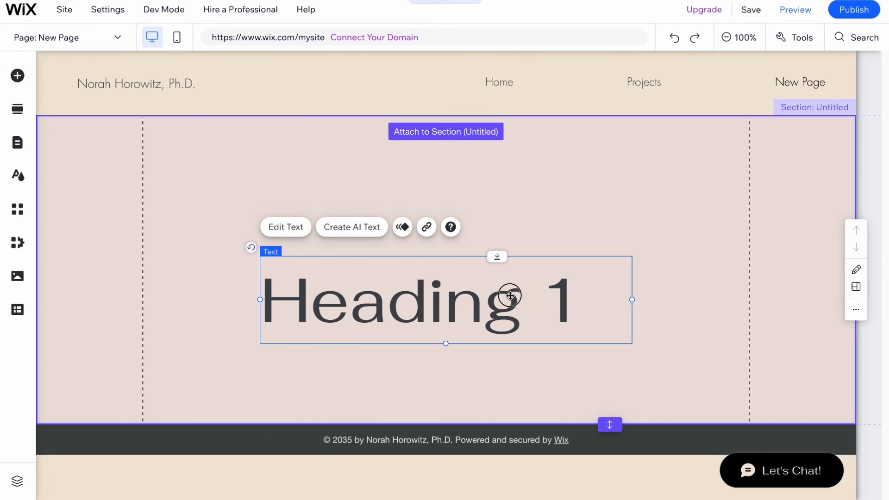
pyautogui.moveTo(508, 297); pyautogui.dragTo(495, 191)
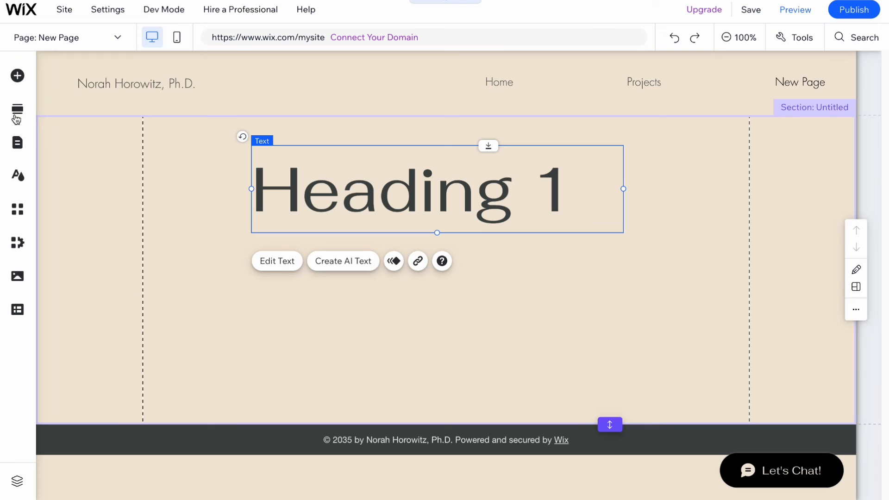
# Step: Add a themed button below the heading and adjust the positions of the button and heading
pyautogui.click(17, 76)
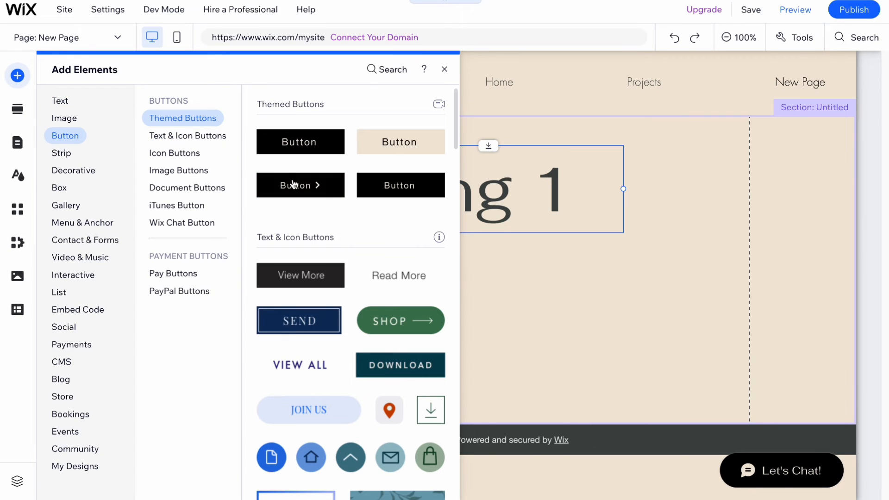
pyautogui.moveTo(293, 184); pyautogui.dragTo(679, 403)
pyautogui.moveTo(561, 347); pyautogui.dragTo(457, 326)
pyautogui.moveTo(447, 183)
pyautogui.mouseDown()
pyautogui.moveTo(485, 178)
pyautogui.moveTo(456, 173)
pyautogui.mouseUp()
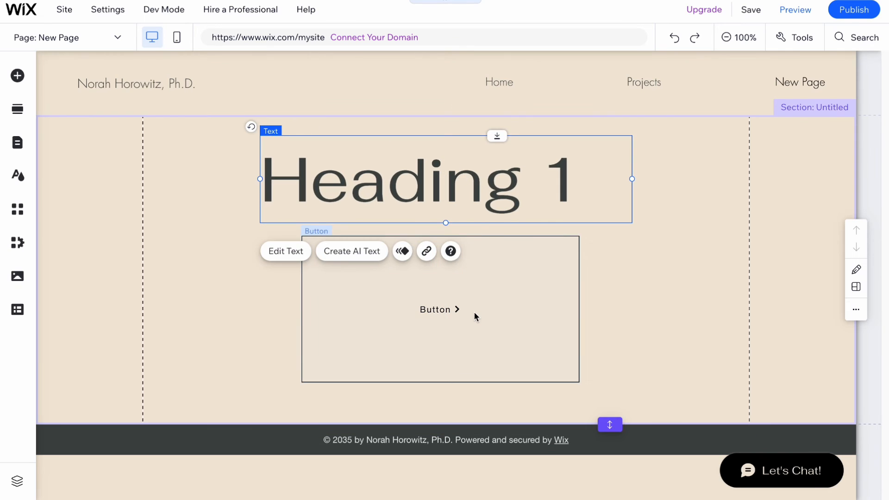
pyautogui.moveTo(474, 312); pyautogui.dragTo(480, 329)
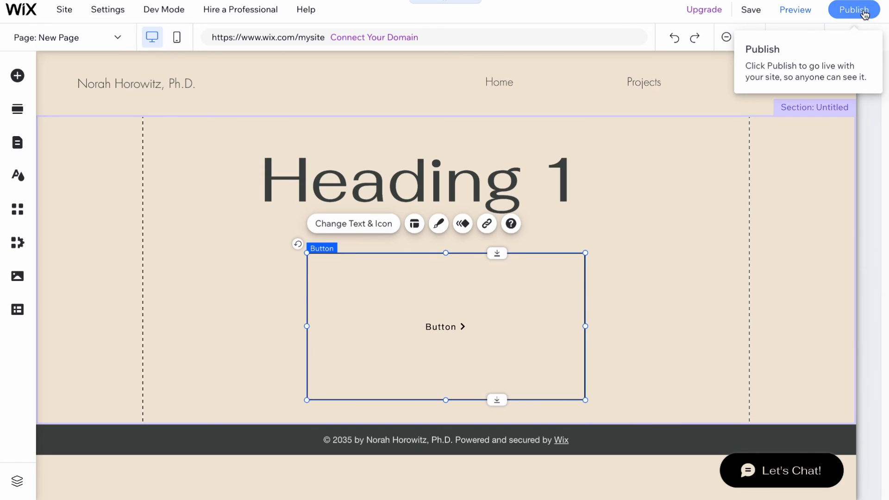
# Step: Publish the site on a free Wix domain ending in my-site-1
pyautogui.click(865, 14)
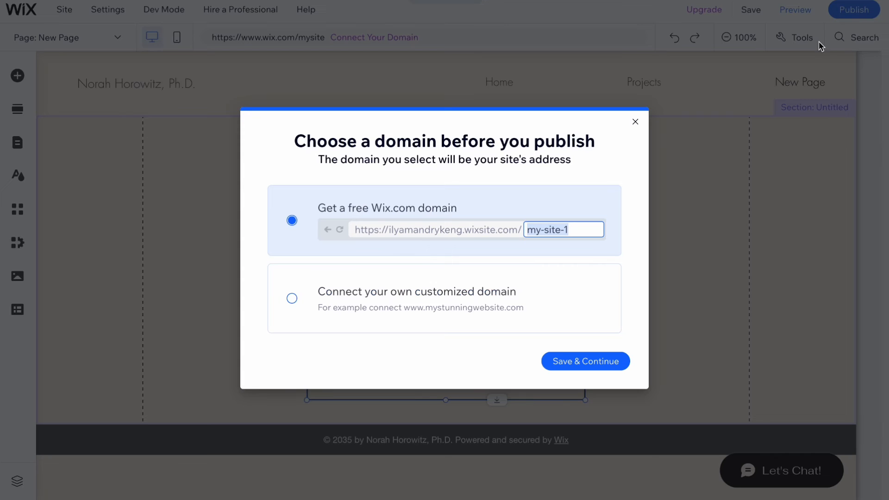
pyautogui.click(576, 362)
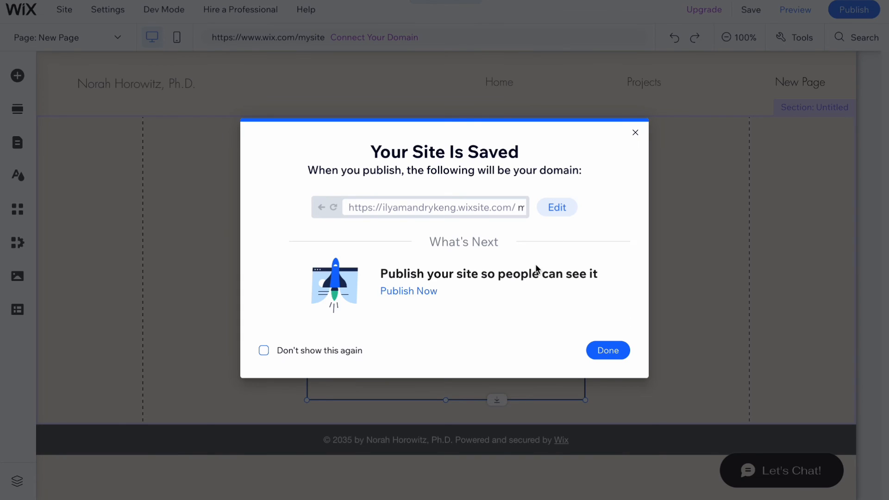
pyautogui.click(608, 350)
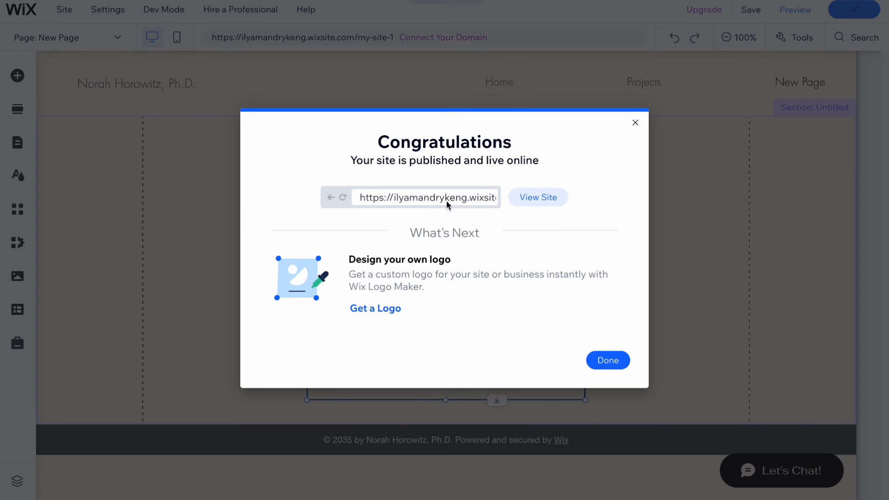
# Step: Open the published site and scroll through its pages sections
pyautogui.click(554, 202)
pyautogui.doubleClick(431, 197)
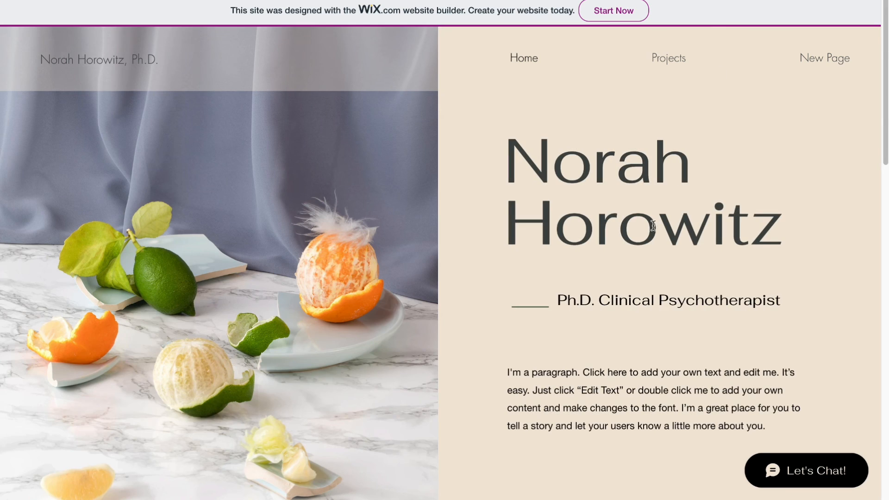
pyautogui.scroll(-10, 441, 274)
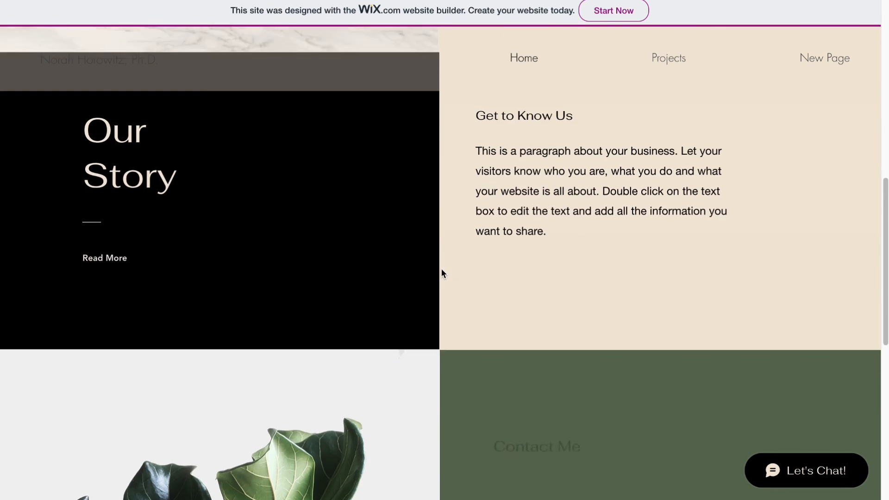
pyautogui.scroll(-6, 441, 272)
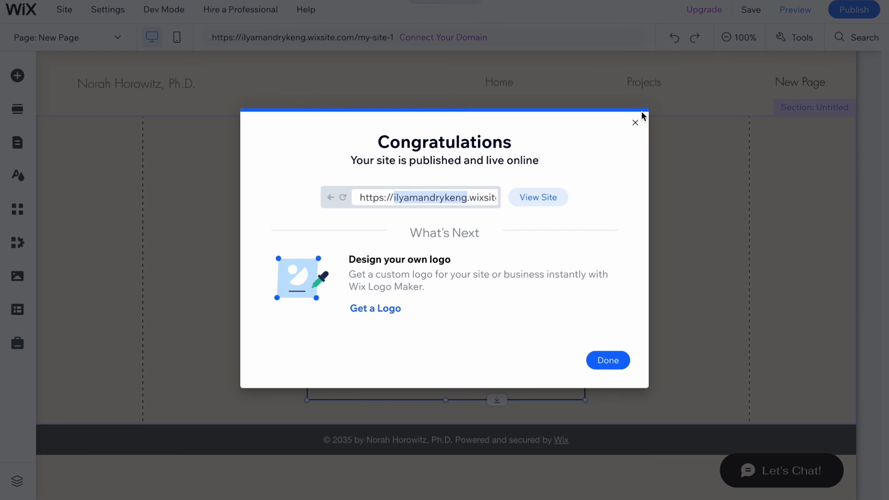
# Step: Return to the editor, dismiss the publish dialog and go to the site dashboard
pyautogui.click(635, 122)
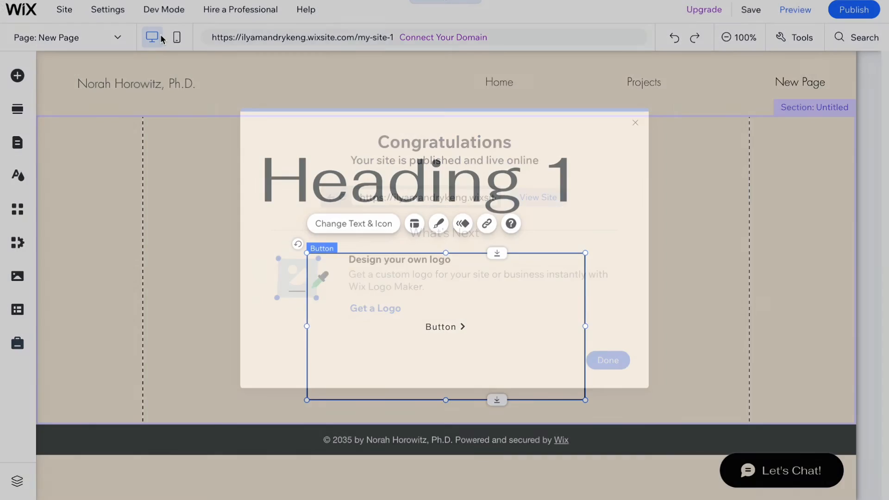
pyautogui.click(616, 186)
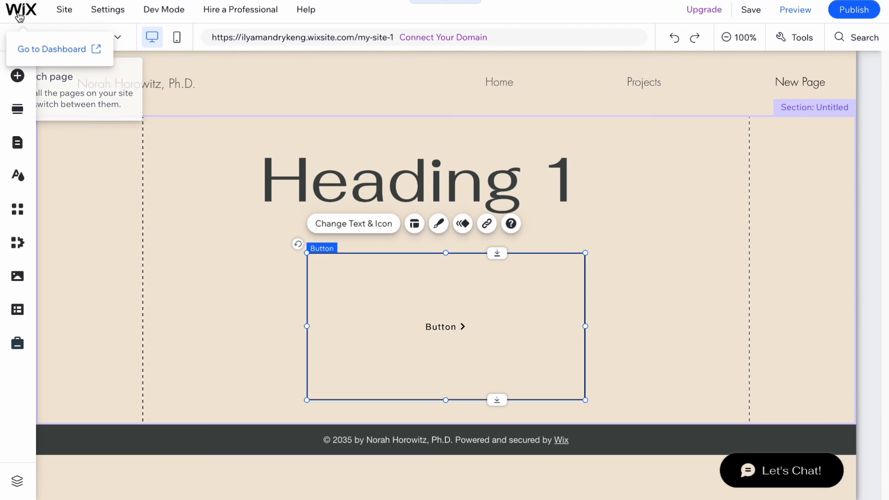
pyautogui.click(19, 10)
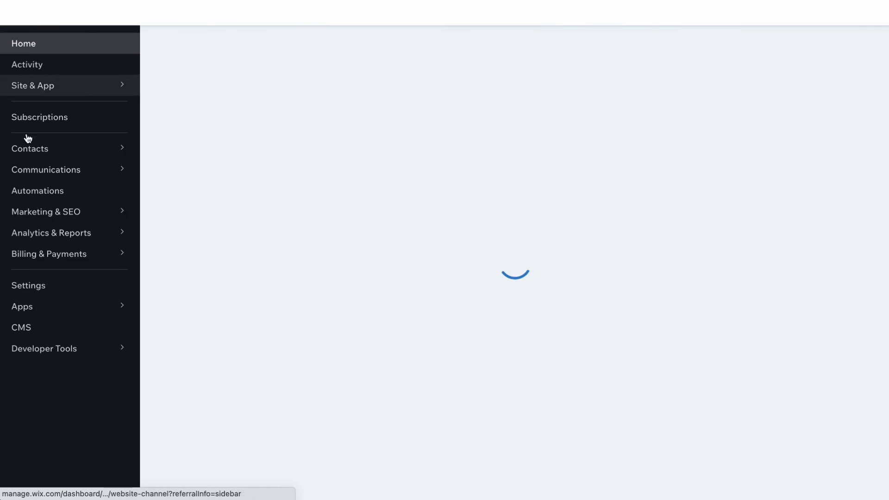
# Step: Open the Marketing & SEO area of the dashboard
pyautogui.moveTo(33, 158)
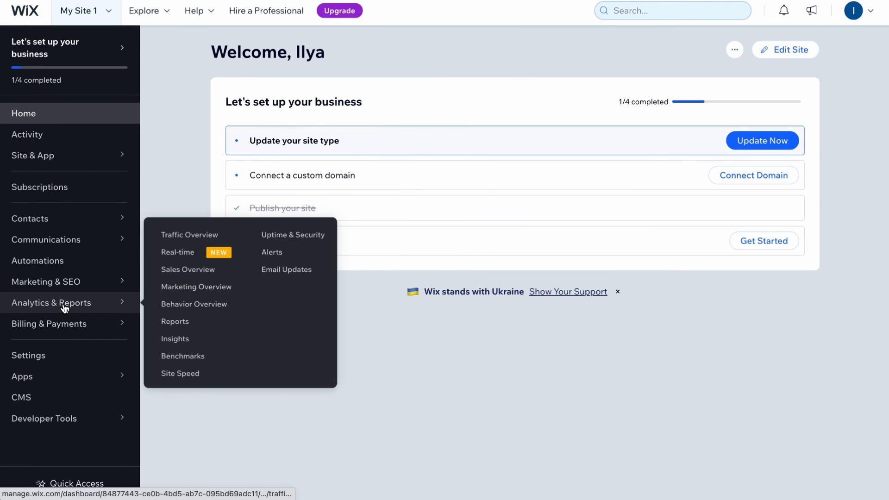
pyautogui.moveTo(67, 323)
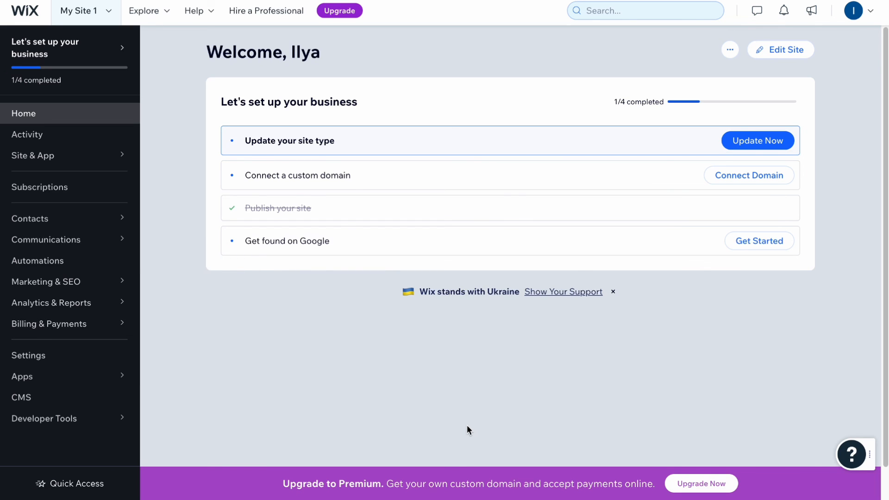
pyautogui.moveTo(57, 291)
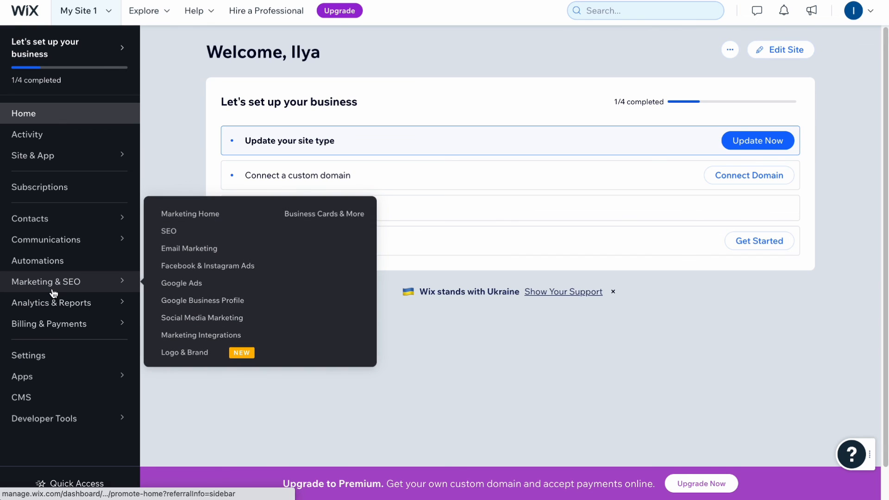
pyautogui.click(53, 292)
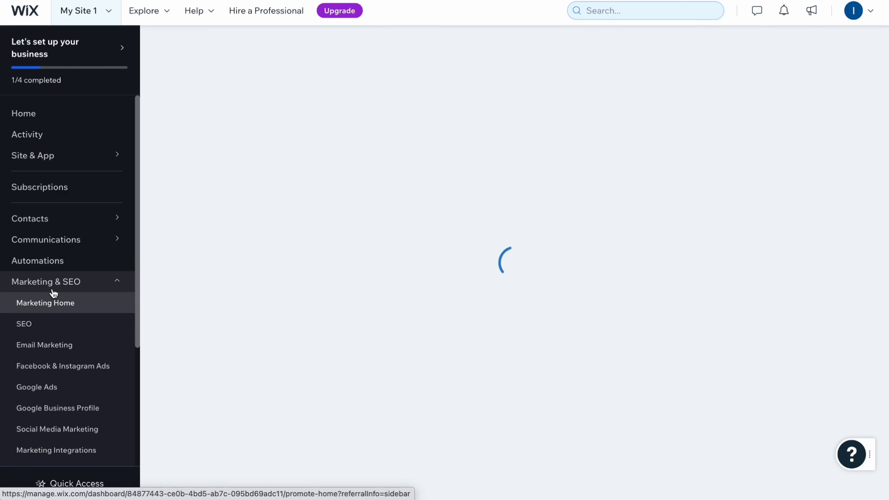